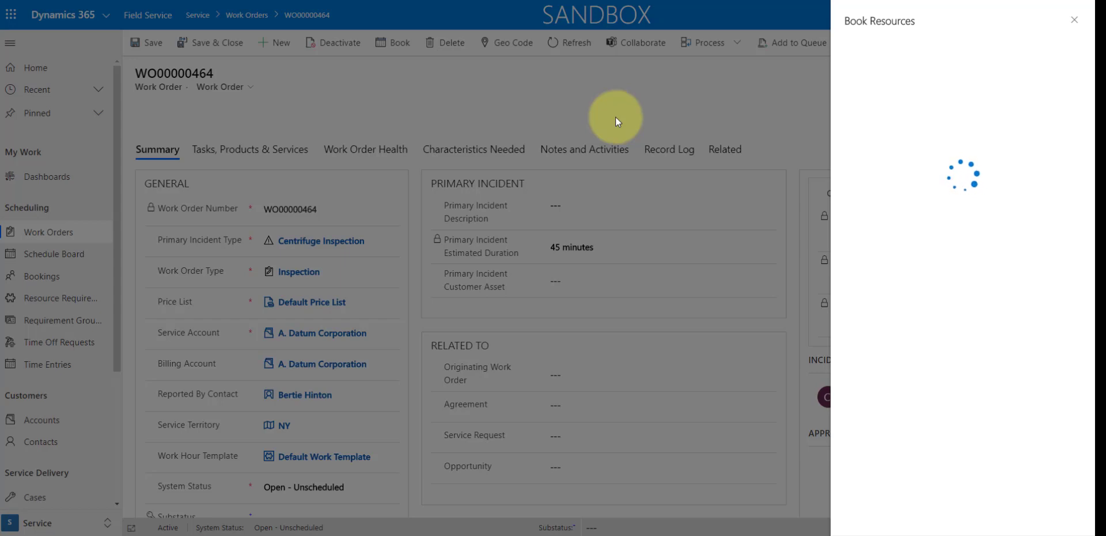
- Close the Book Resources pane and open the msdyn_workorder booking setup metadata record from the Resources area
left_click(1073, 21)
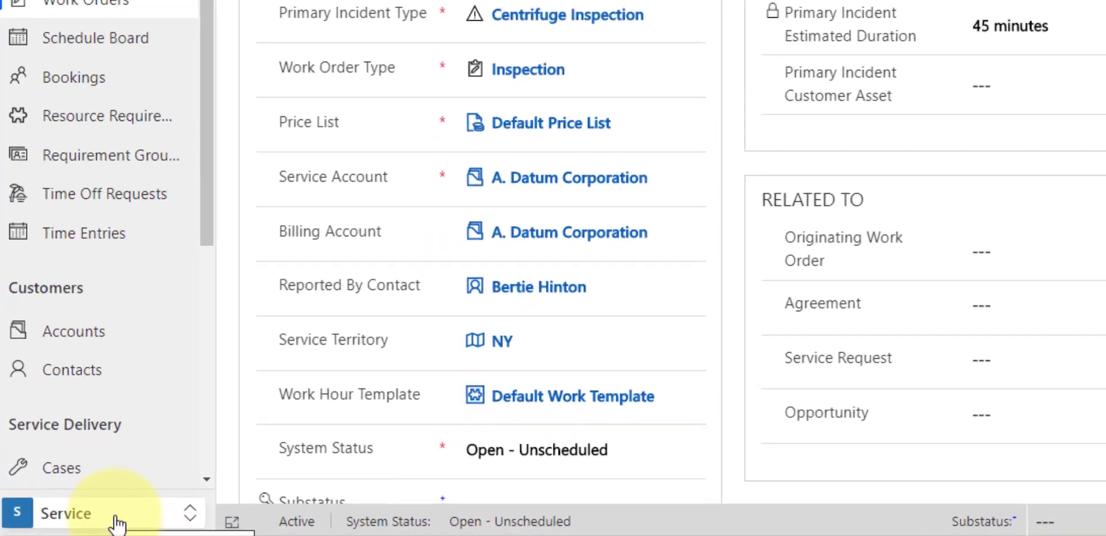
left_click(117, 519)
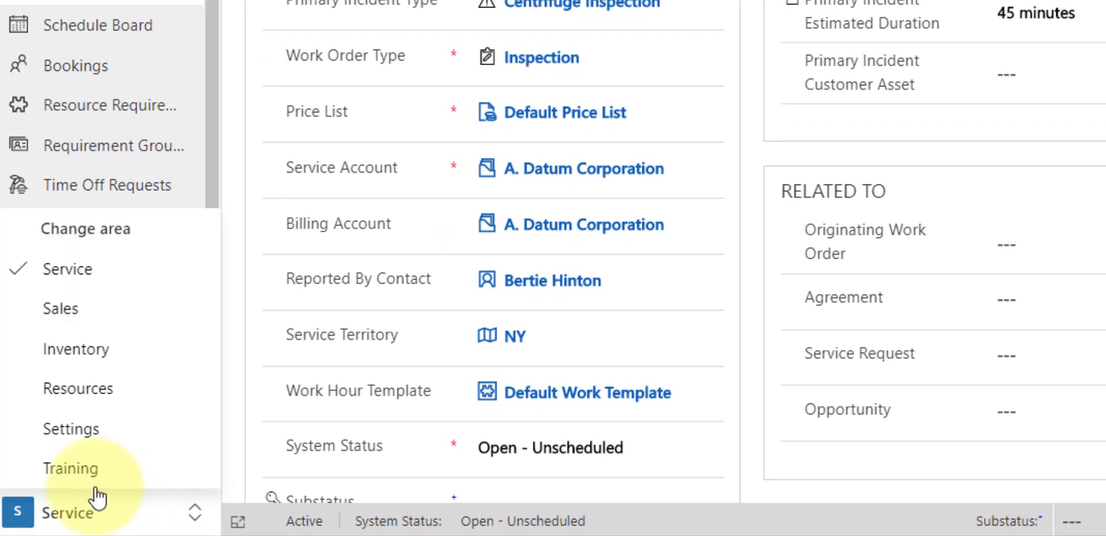
left_click(121, 398)
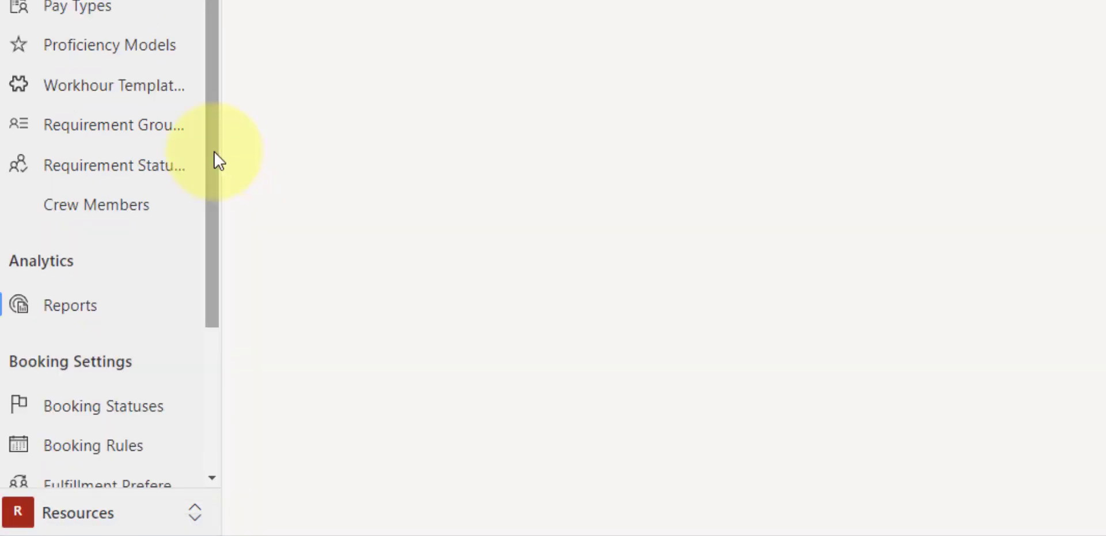
scroll(222, 130, "down", 1)
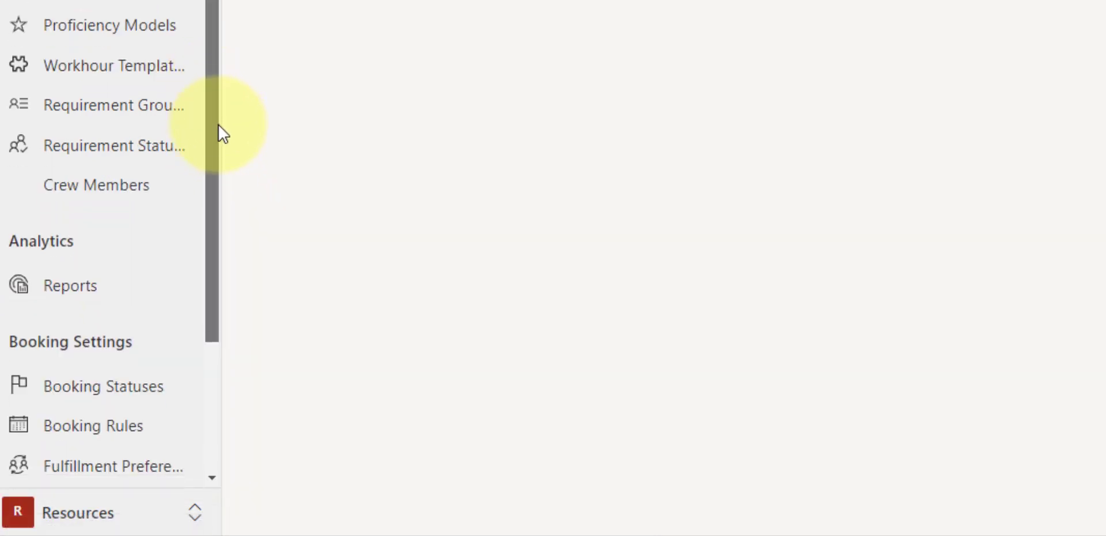
scroll(222, 134, "down", 5)
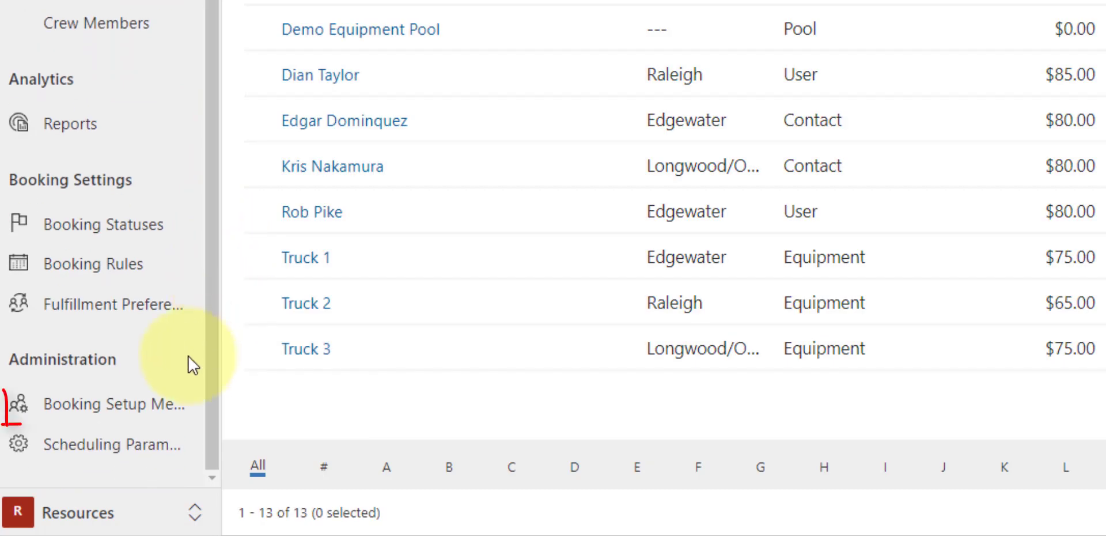
double_click(127, 406)
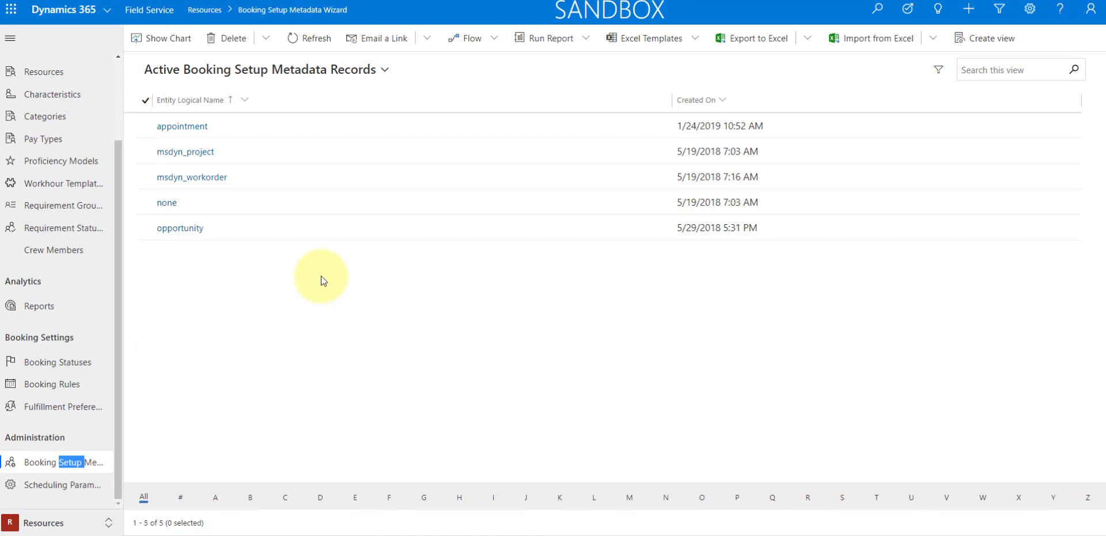
left_click(202, 180)
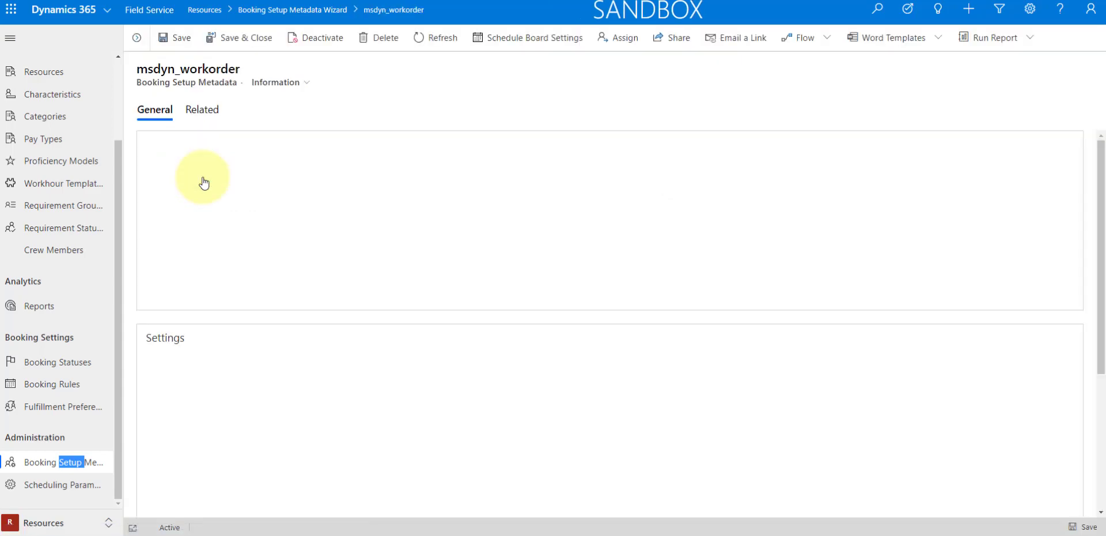
- Set Enable Quick Book to No in the msdyn_workorder record's settings and save the record
scroll(484, 282, "down", 4)
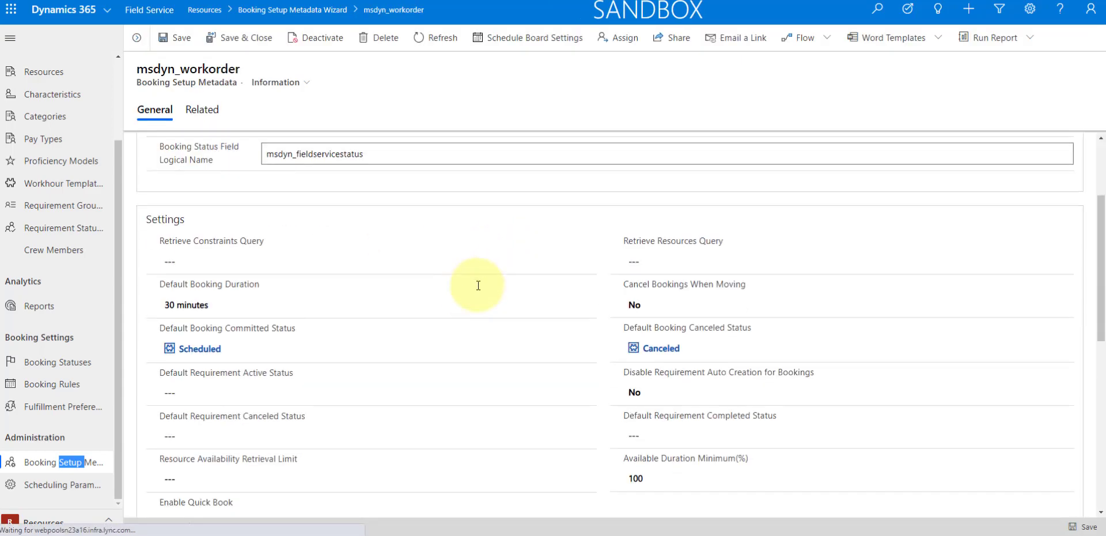
scroll(440, 324, "down", 2)
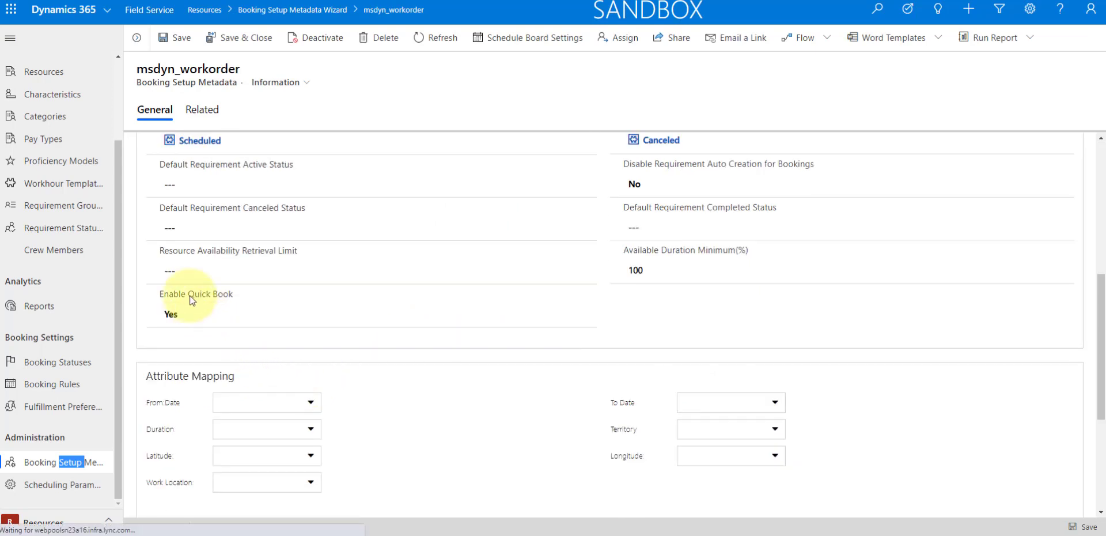
mouse_move(210, 295)
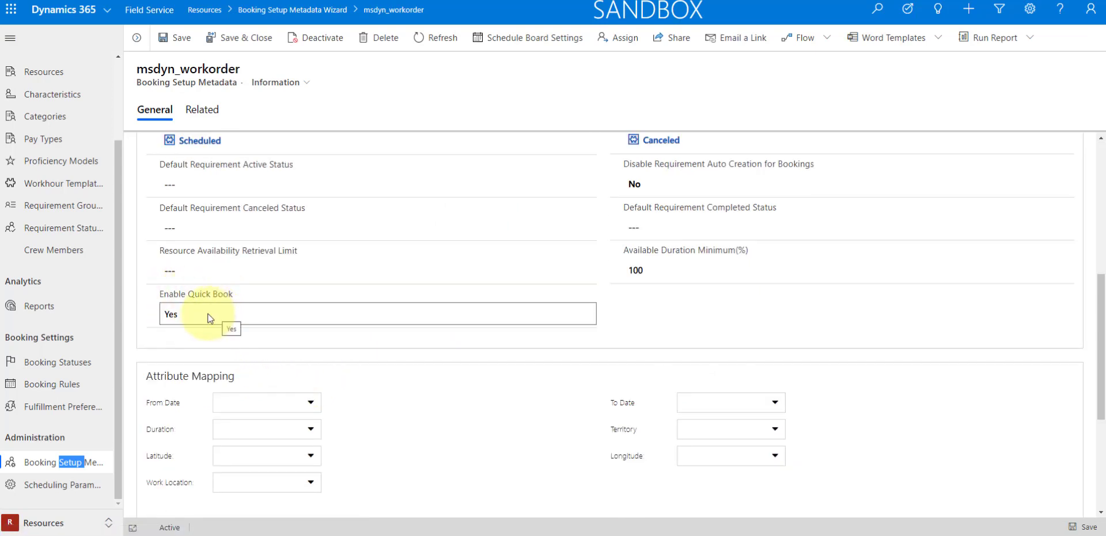
left_click(205, 316)
left_click(205, 315)
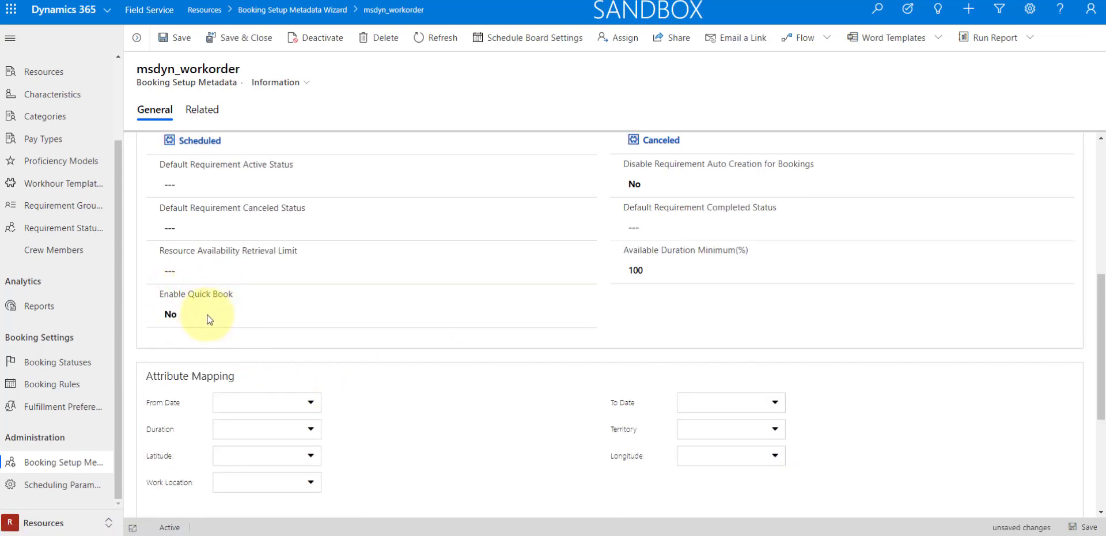
left_click(1089, 527)
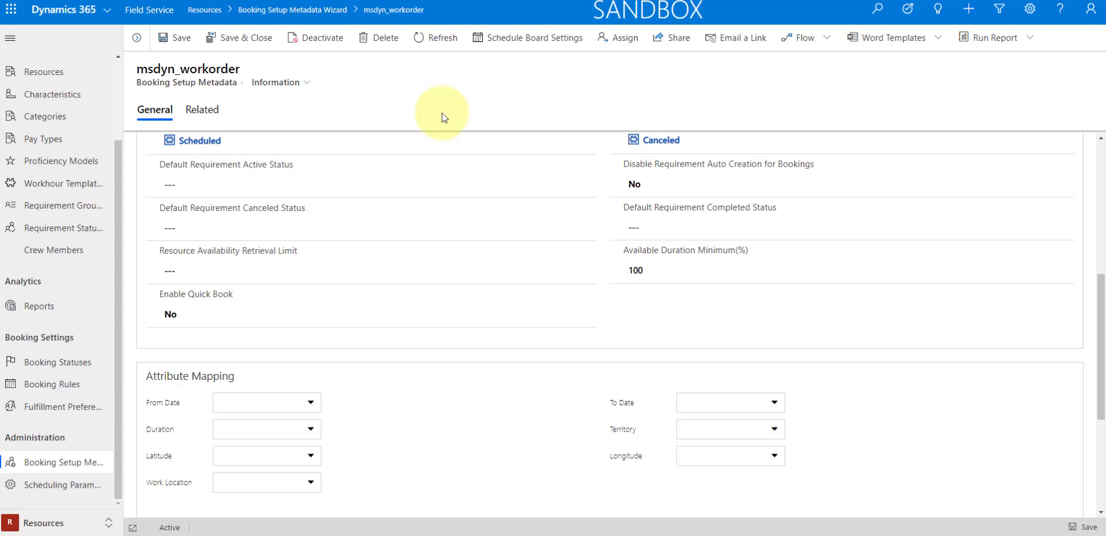
- Set Enable Quick Book to Yes for msdyn_workorder and save the record
left_click(173, 314)
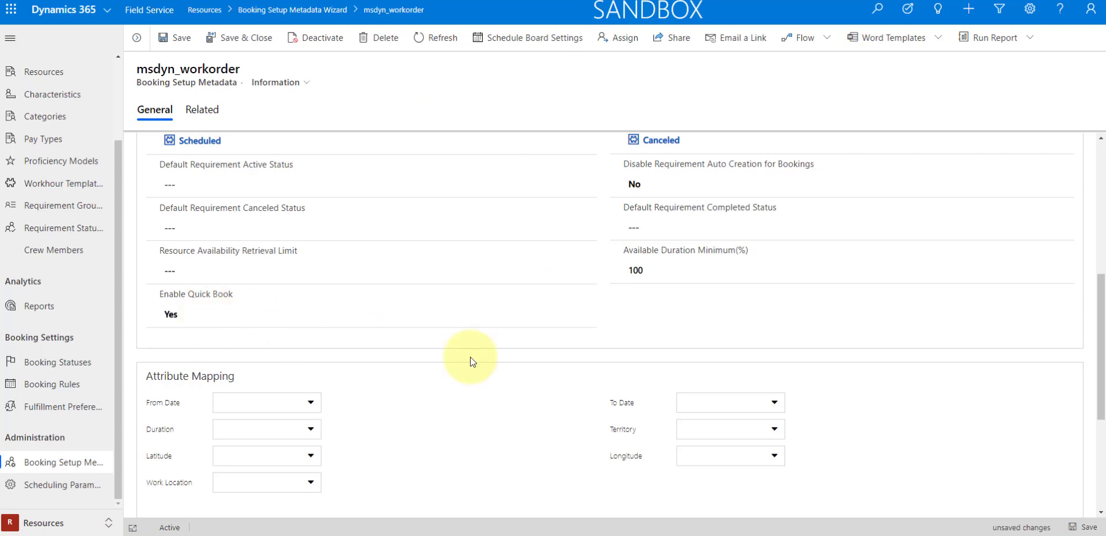
left_click(1085, 526)
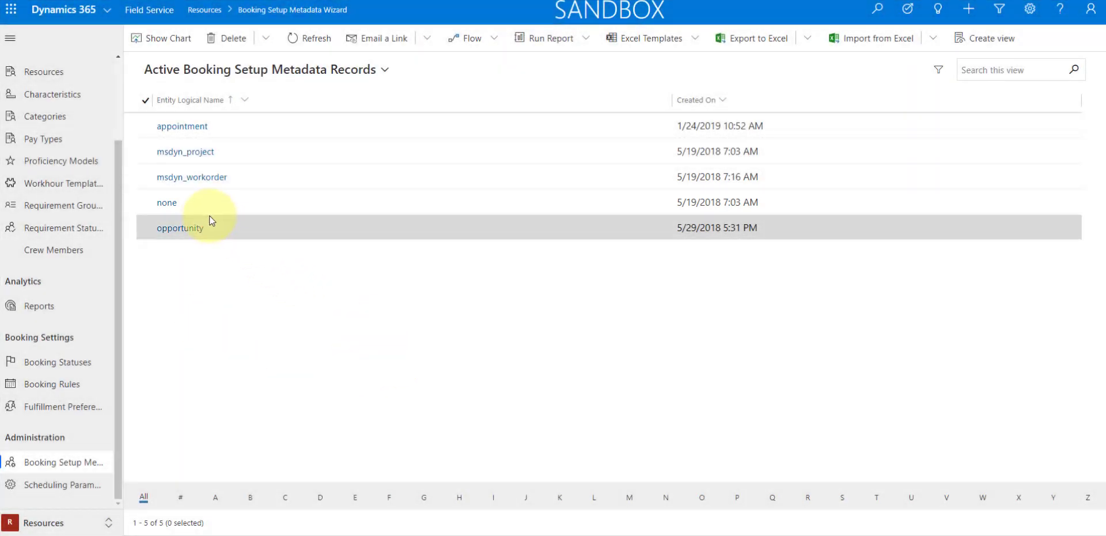
- Open the booking setup metadata record named none and examine its Default Booking Duration setting
left_click(170, 204)
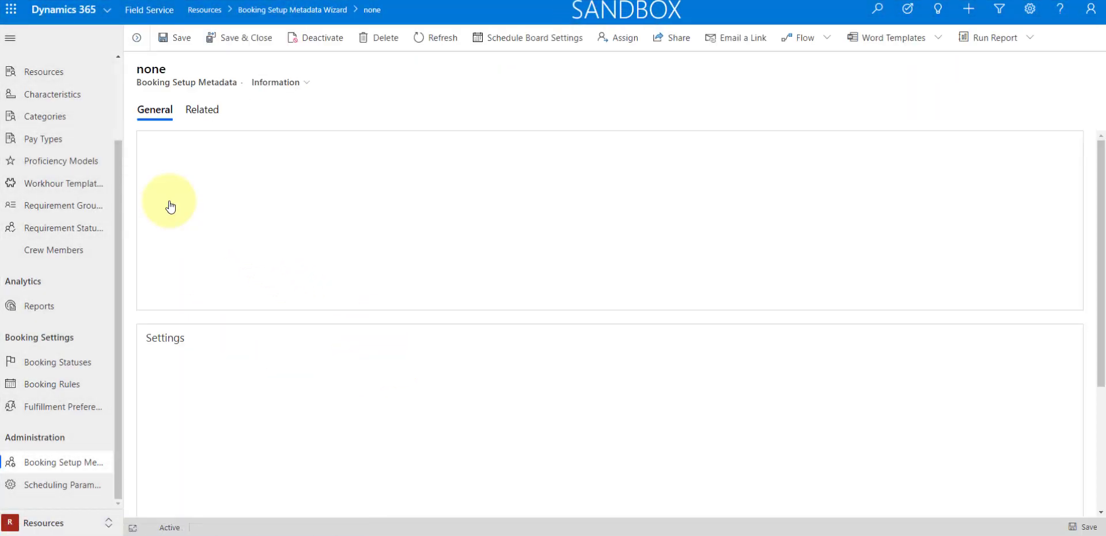
scroll(336, 339, "down", 2)
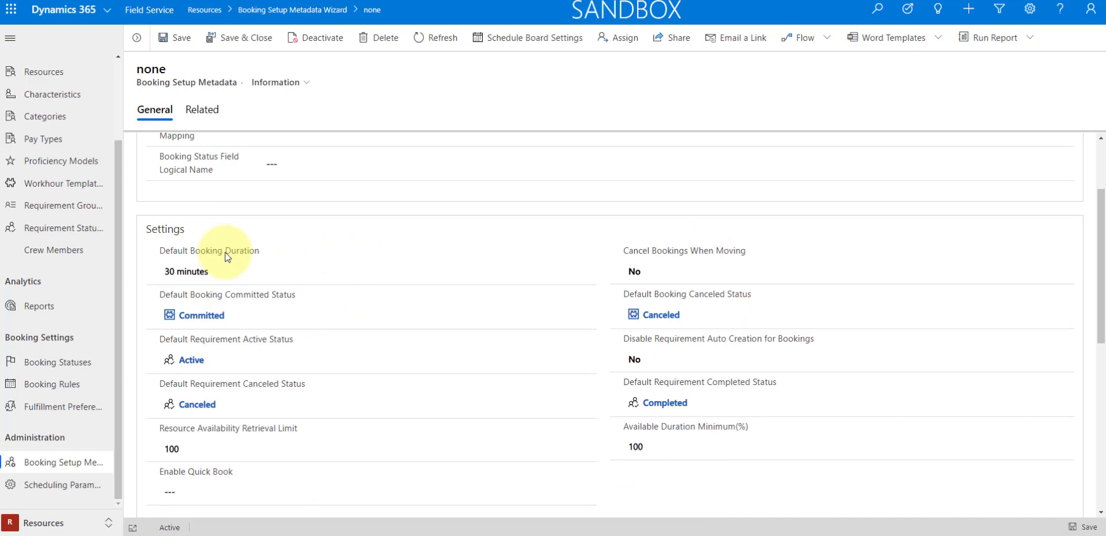
mouse_move(225, 257)
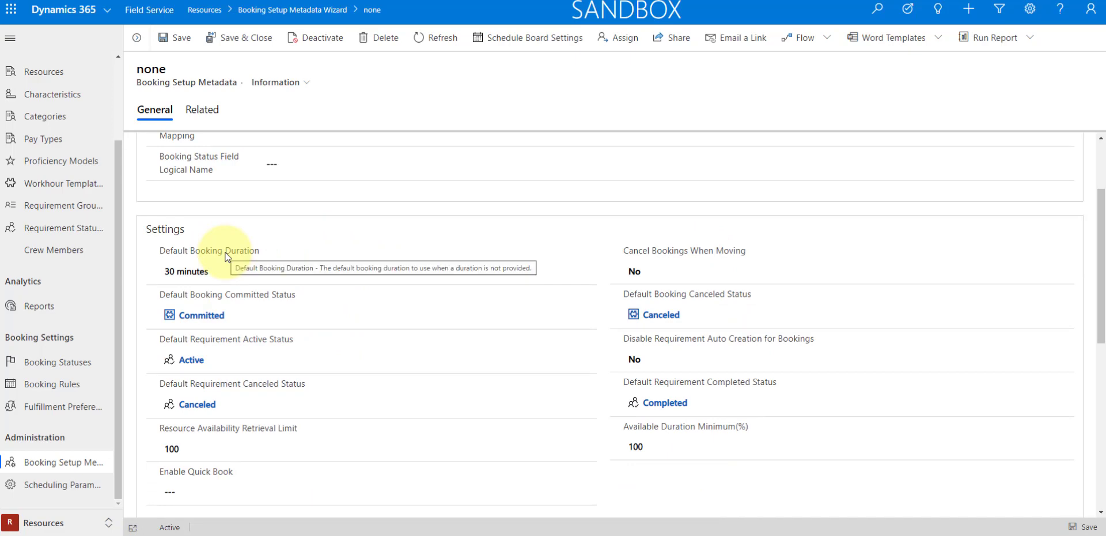
- Switch to Power Apps and open the environment's list of data entities
left_click(476, 167)
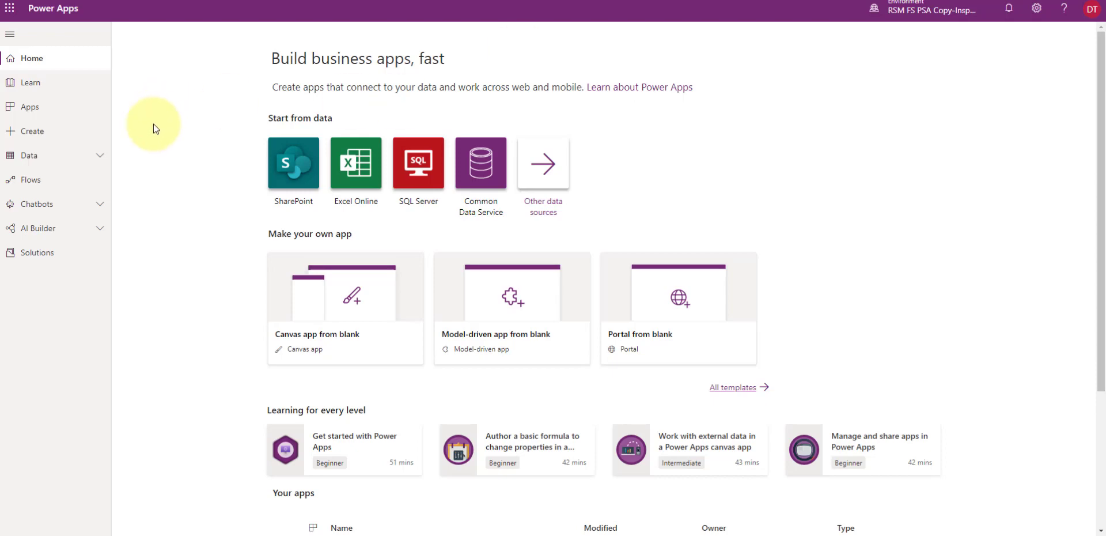
left_click(92, 155)
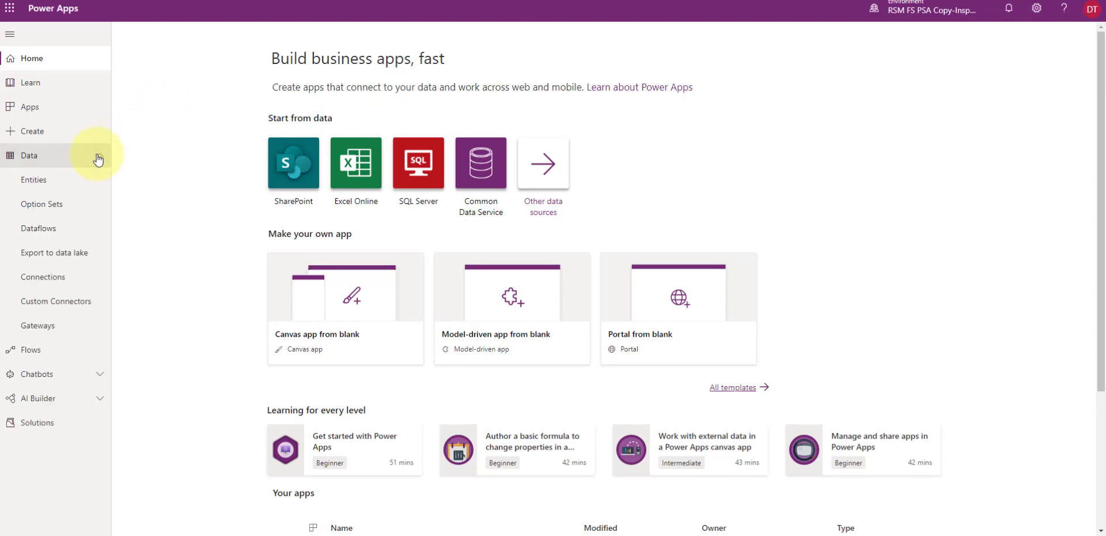
left_click(34, 181)
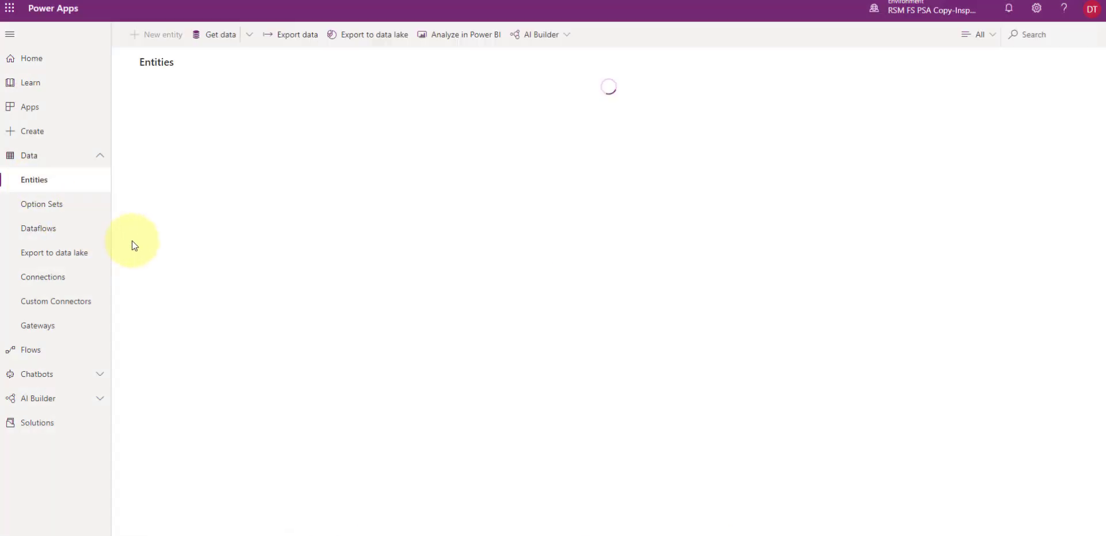
key("ctrl+plus")
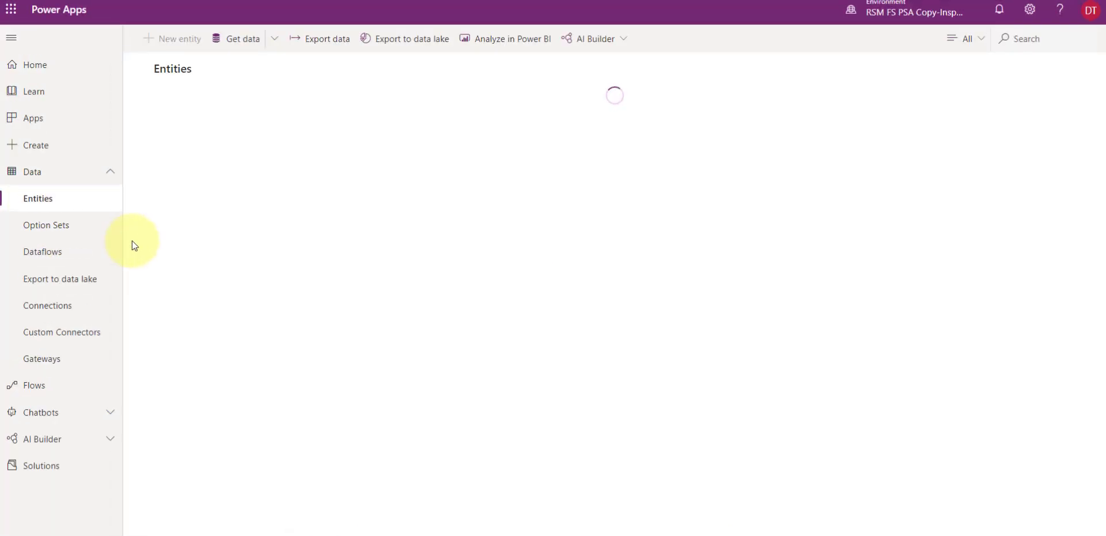
left_click(982, 40)
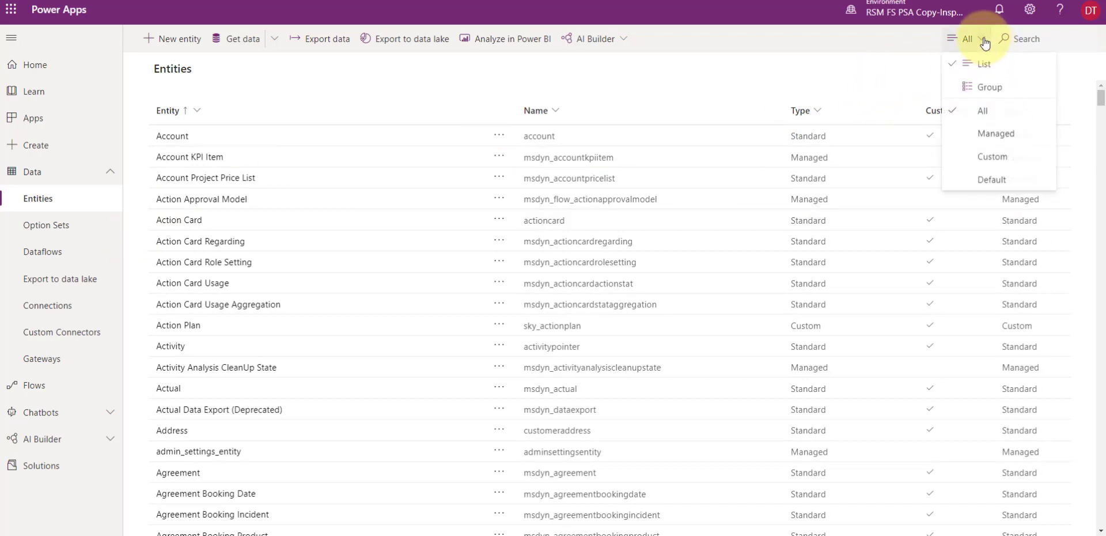
left_click(1003, 184)
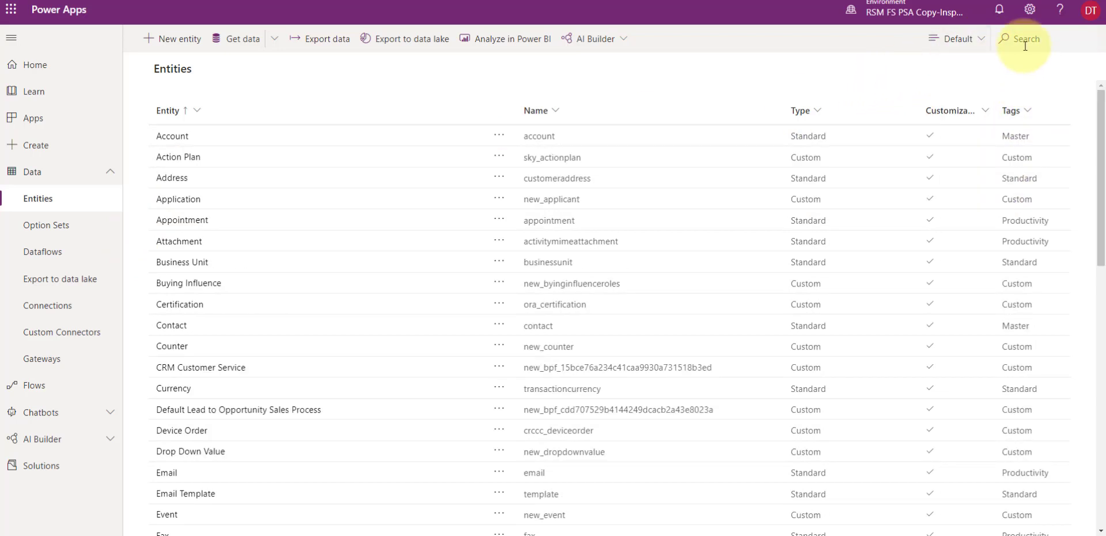
left_click(1025, 42)
type("booking setup met")
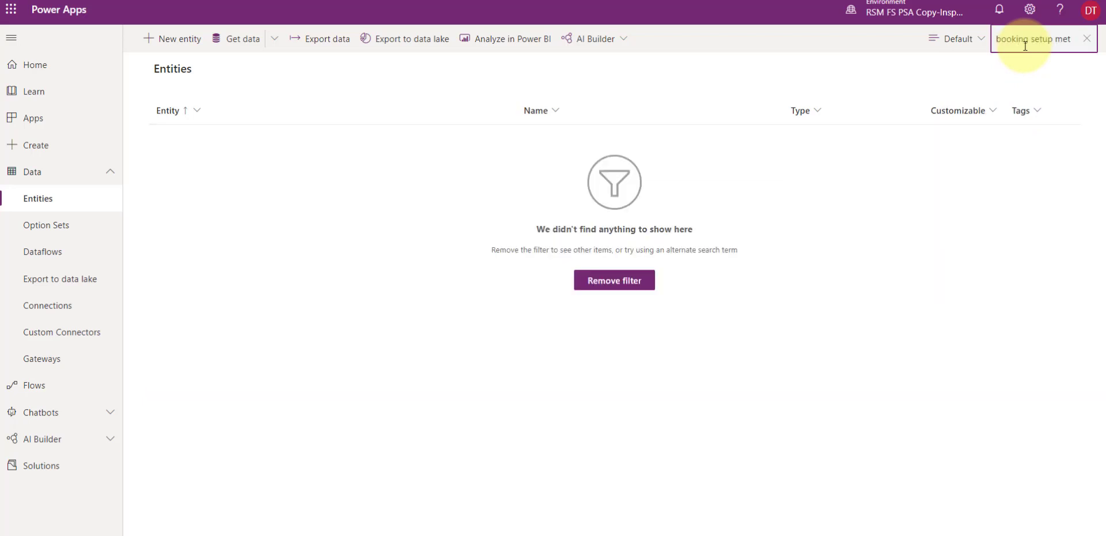
left_click(605, 281)
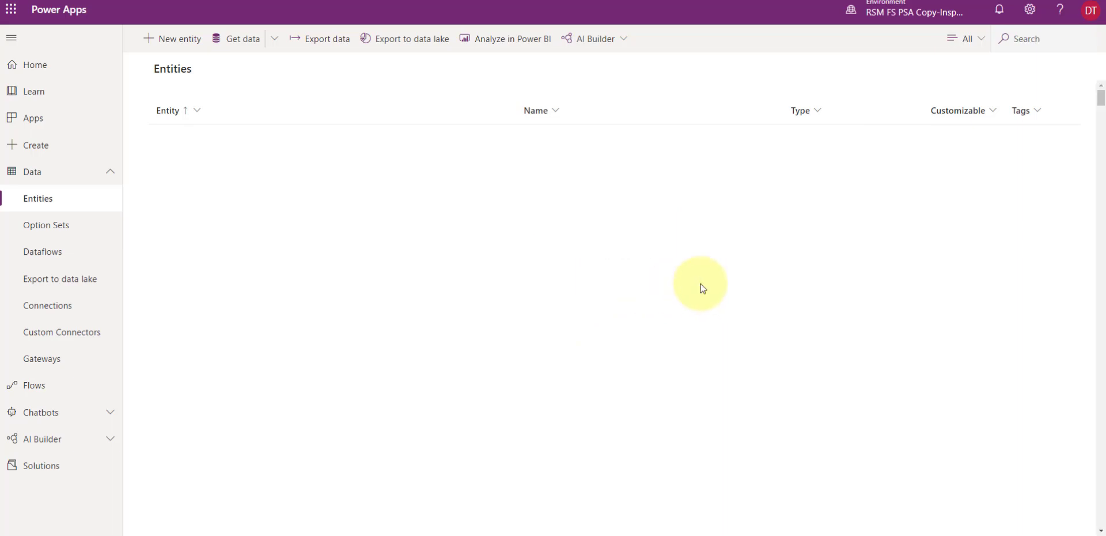
- Find the Booking Setup Metadata entity with the search "booking setup me" and open its last-listed Information main form for editing
left_click(1030, 38)
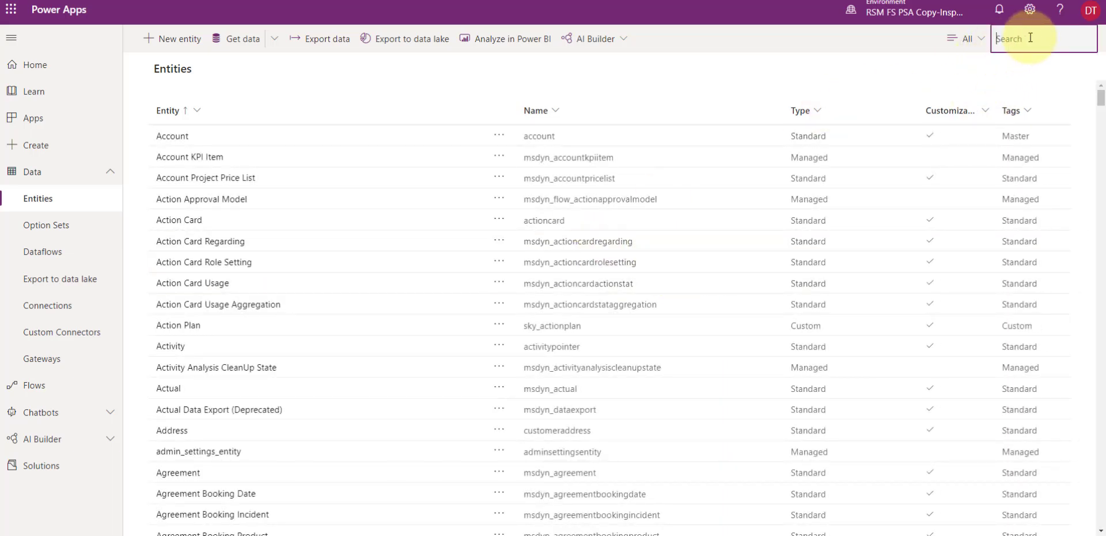
type("booking")
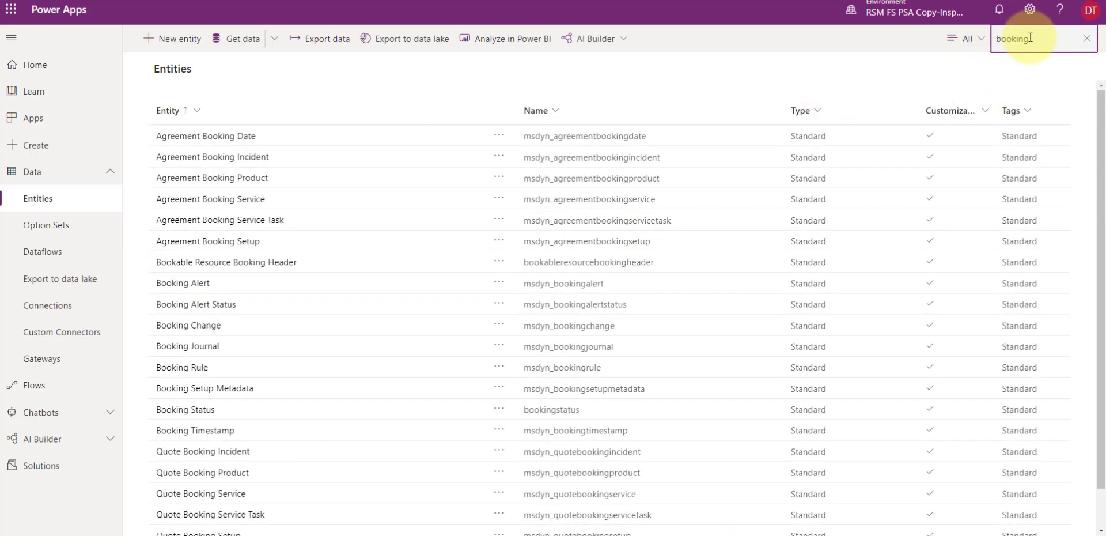
type(" setup me")
left_click(212, 139)
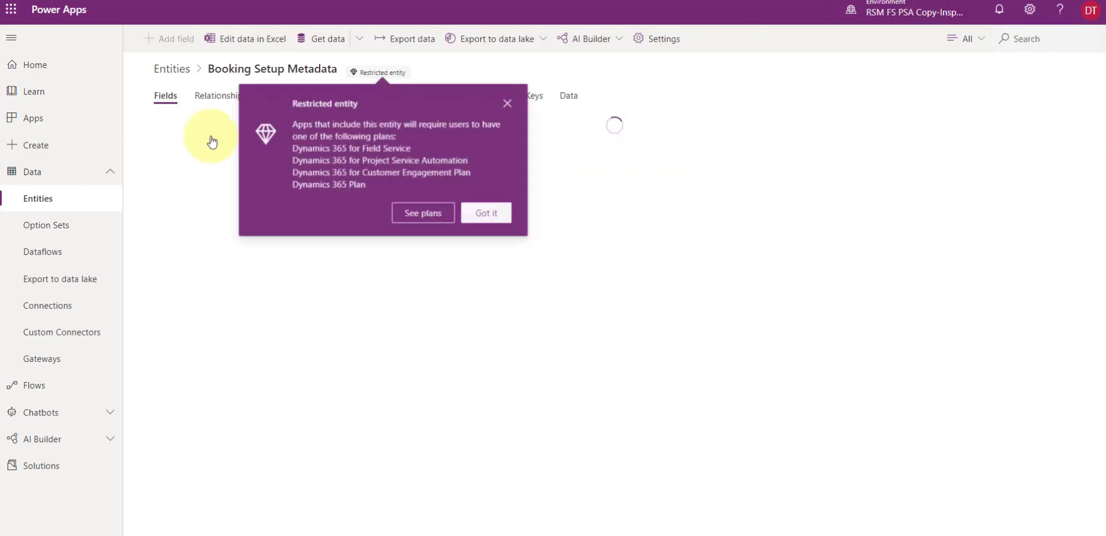
left_click(507, 104)
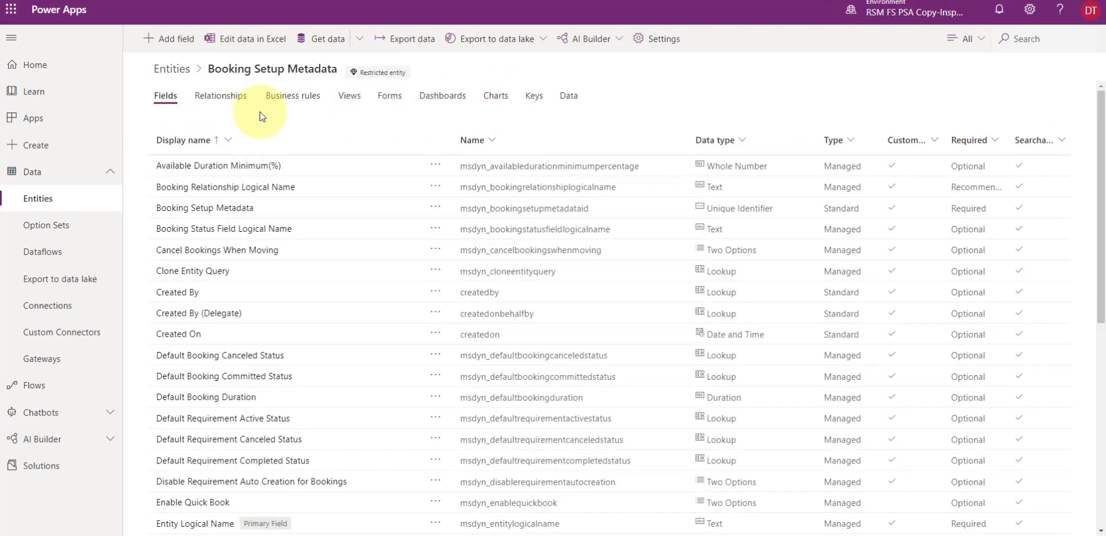
left_click(386, 98)
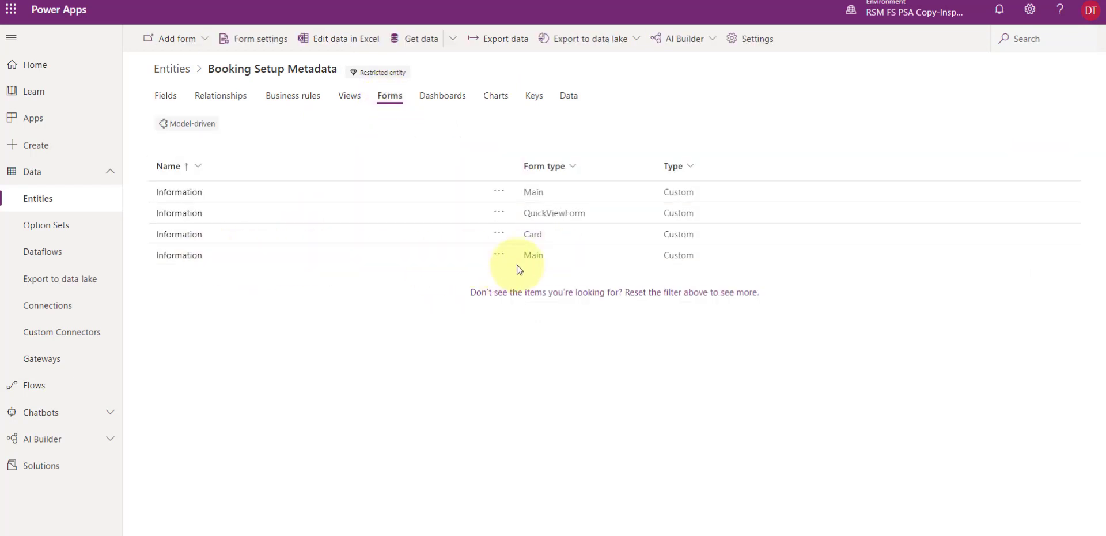
left_click(173, 256)
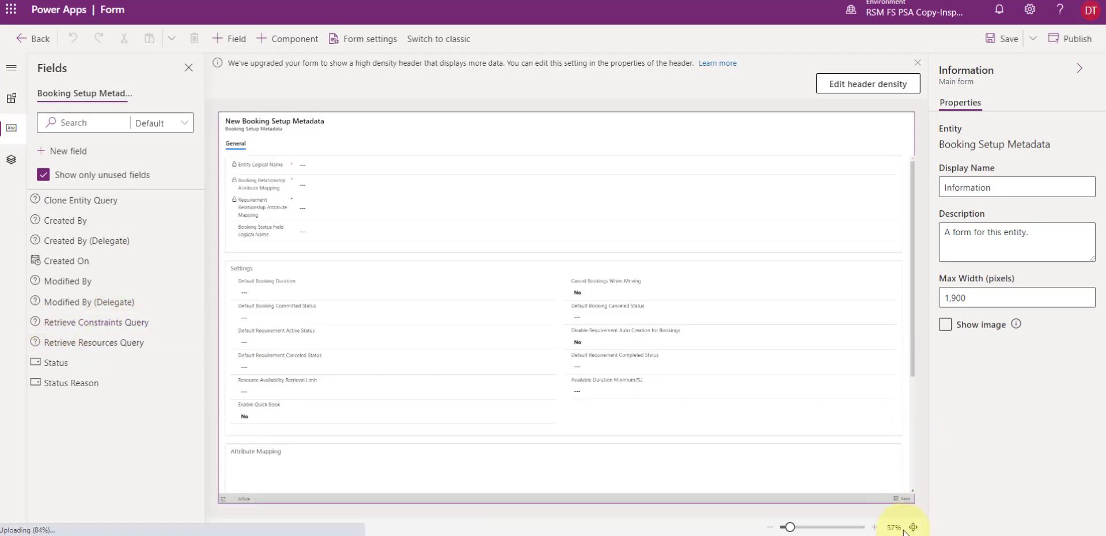
- Add Retrieve Constraints Query at the top of the Settings section's first column and Retrieve Resources Query at the top of its second
left_click(874, 527)
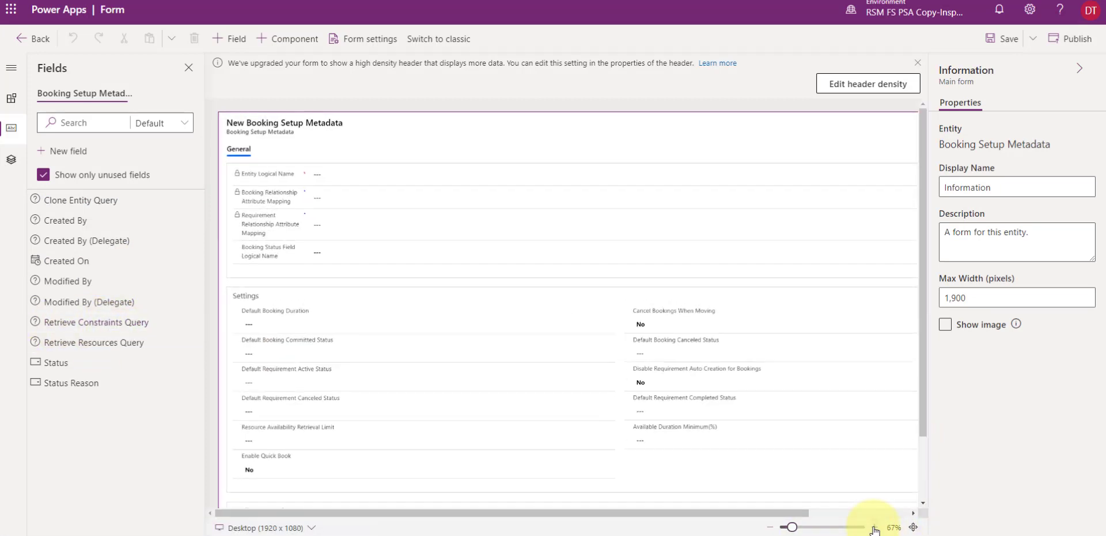
left_click(874, 528)
left_click(873, 528)
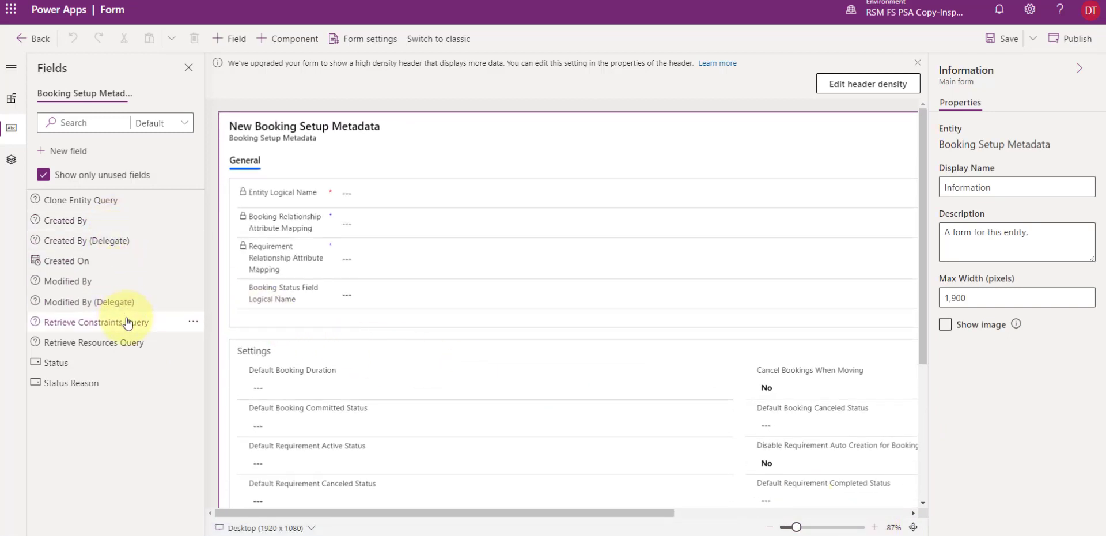
left_click_drag(124, 321, 254, 368)
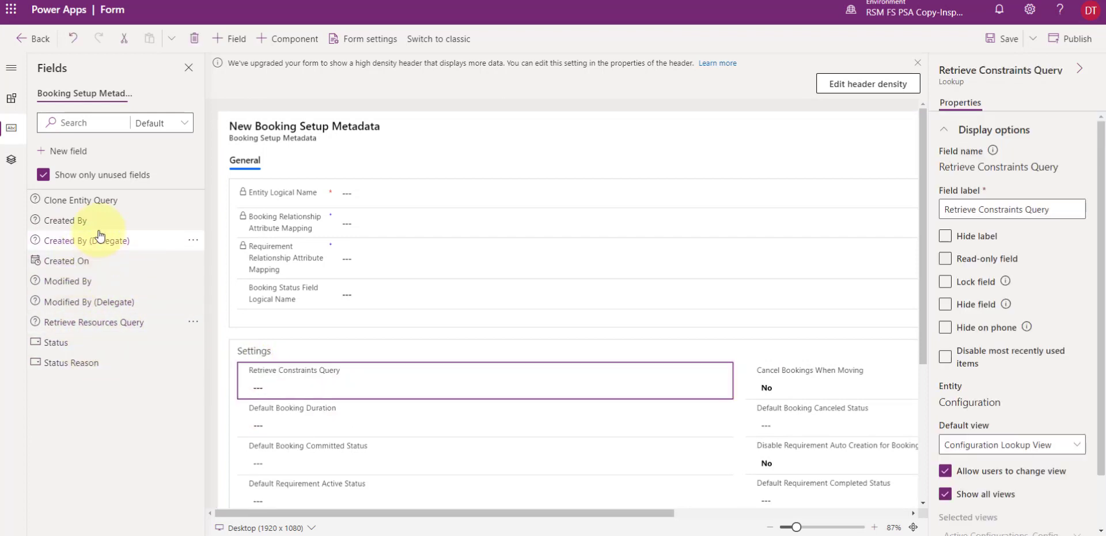
left_click_drag(95, 322, 780, 362)
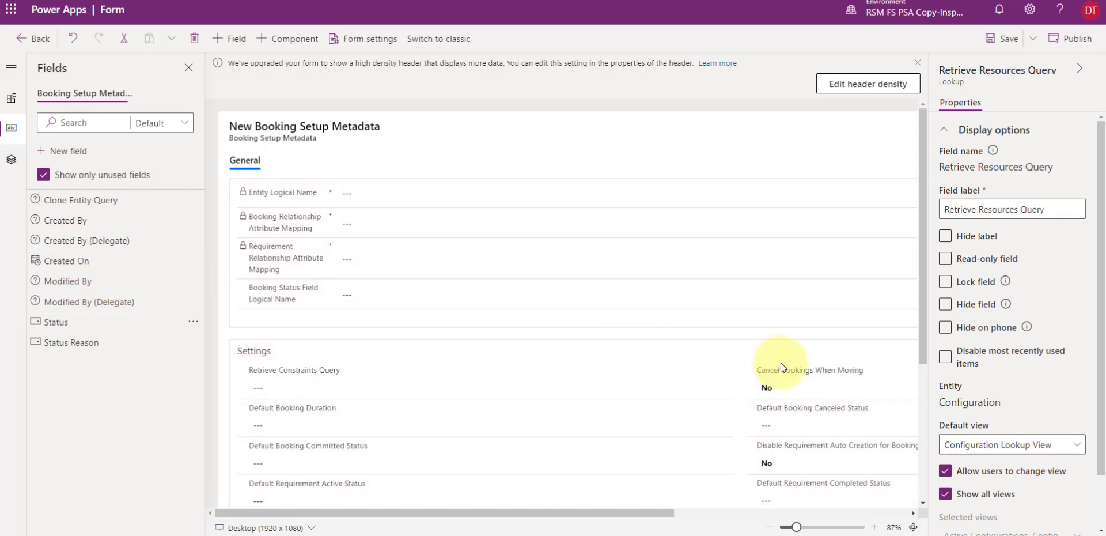
- Save and publish the changes to the Booking Setup Metadata main form
left_click(1004, 40)
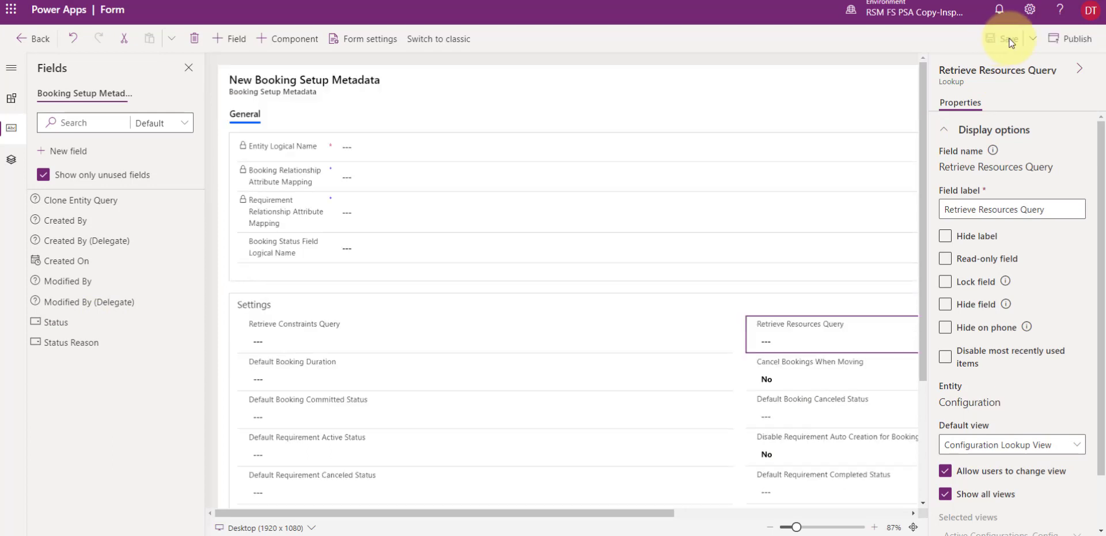
left_click(1069, 40)
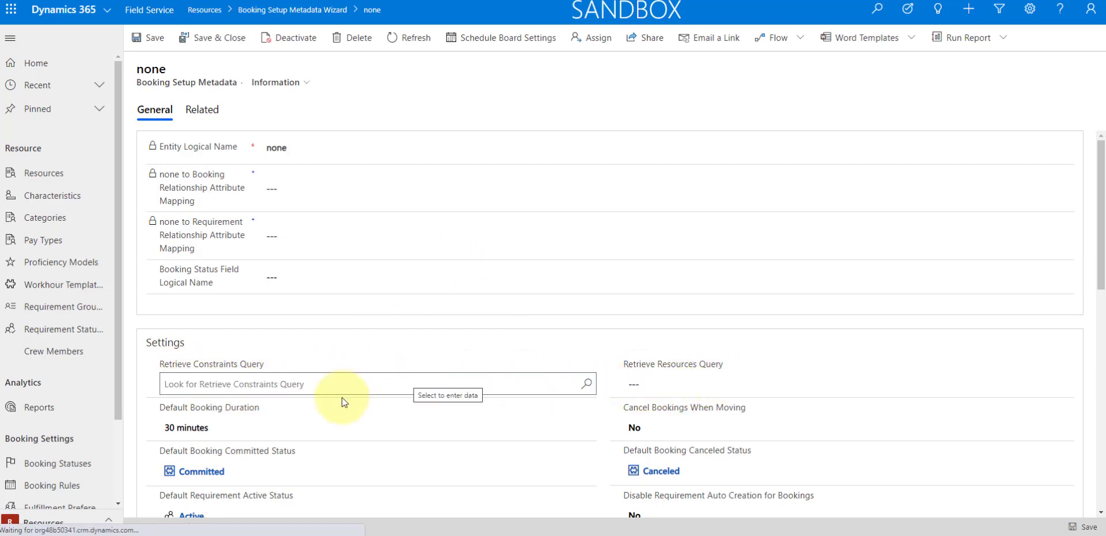
- Set the none record's Retrieve Constraints Query to the Default Retrieve Constraints Query (3.0.0.0) dated 3/25/2020 11:15 AM
left_click(322, 384)
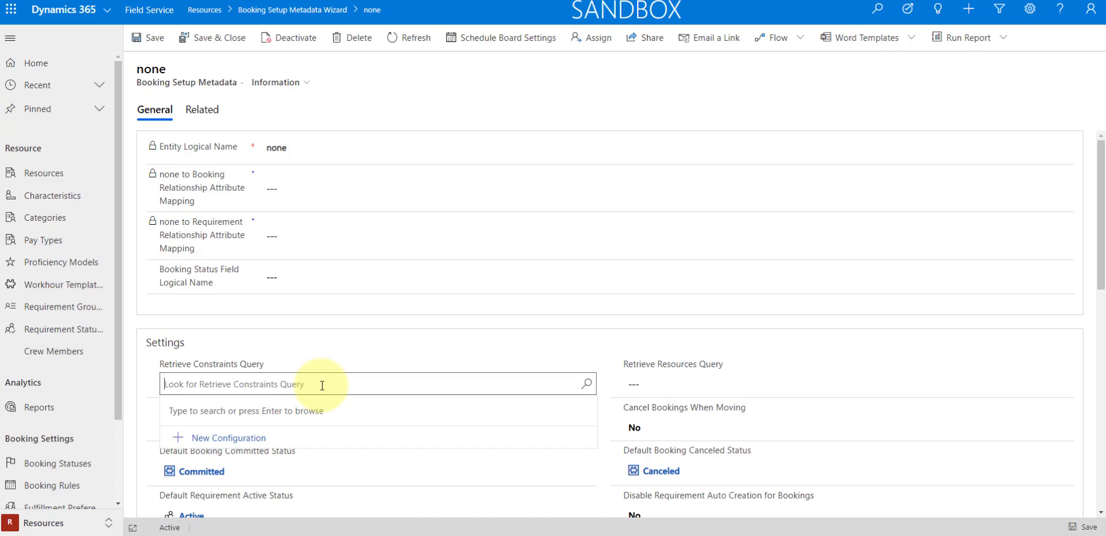
type("default re")
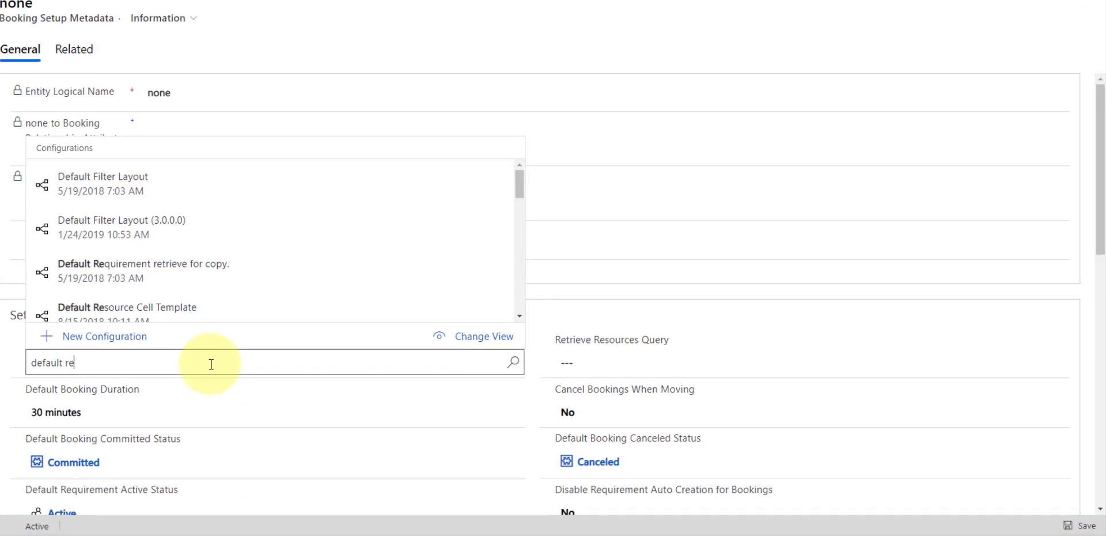
type("trie")
key("BackSpace")
type("ie")
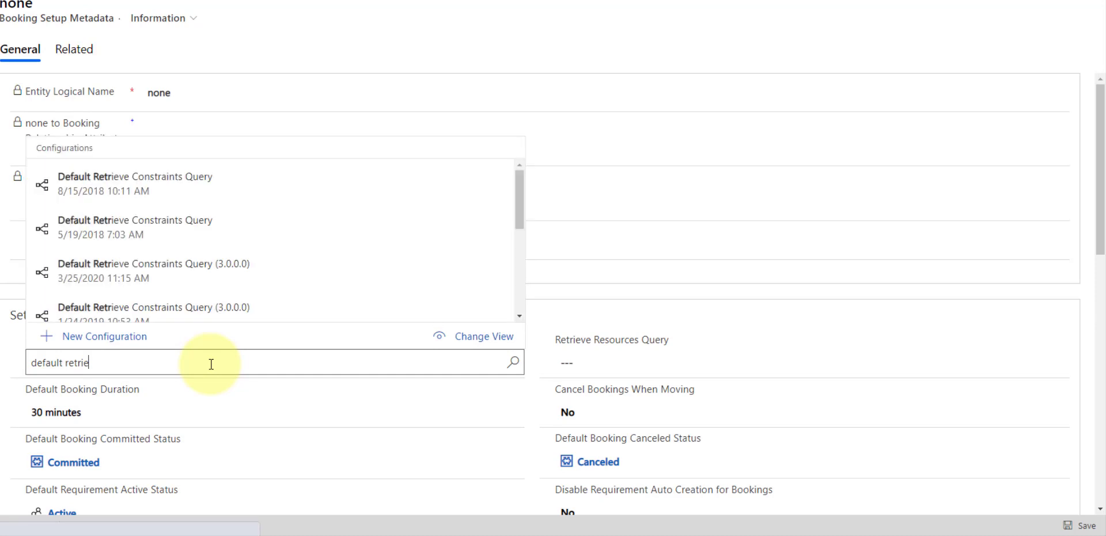
type("ve constrain")
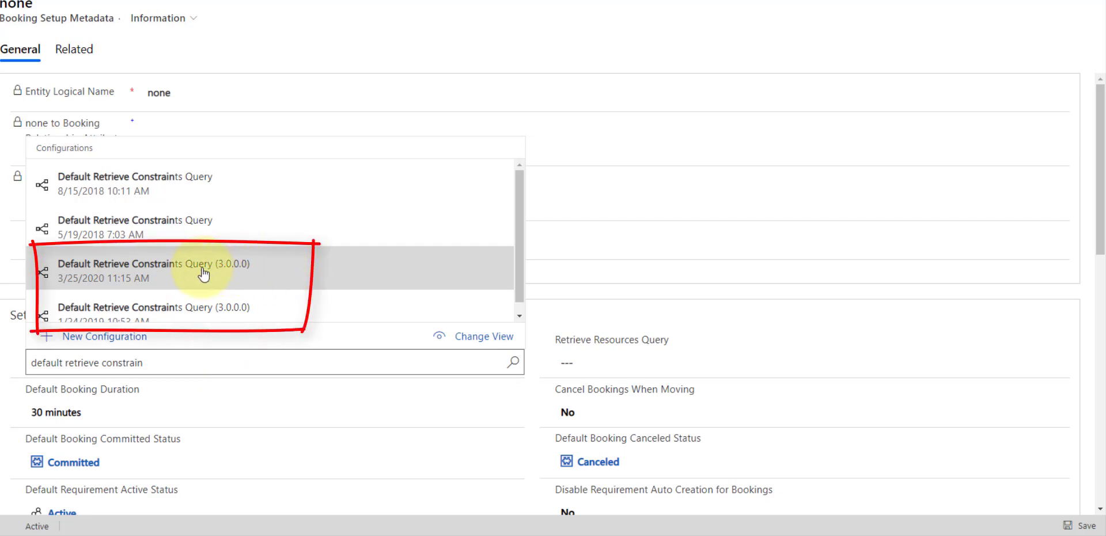
scroll(122, 296, "down", 1)
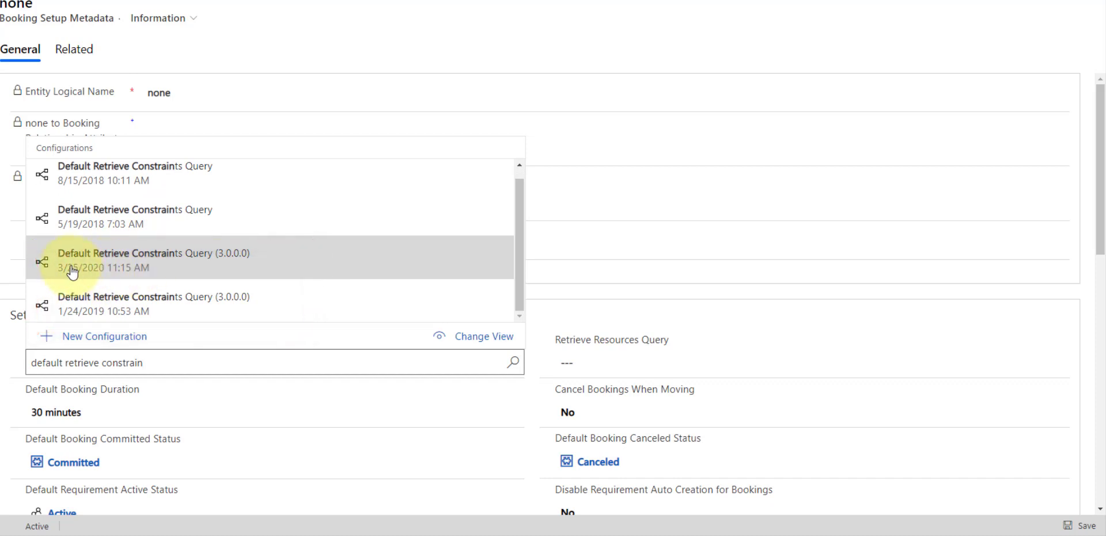
left_click(121, 265)
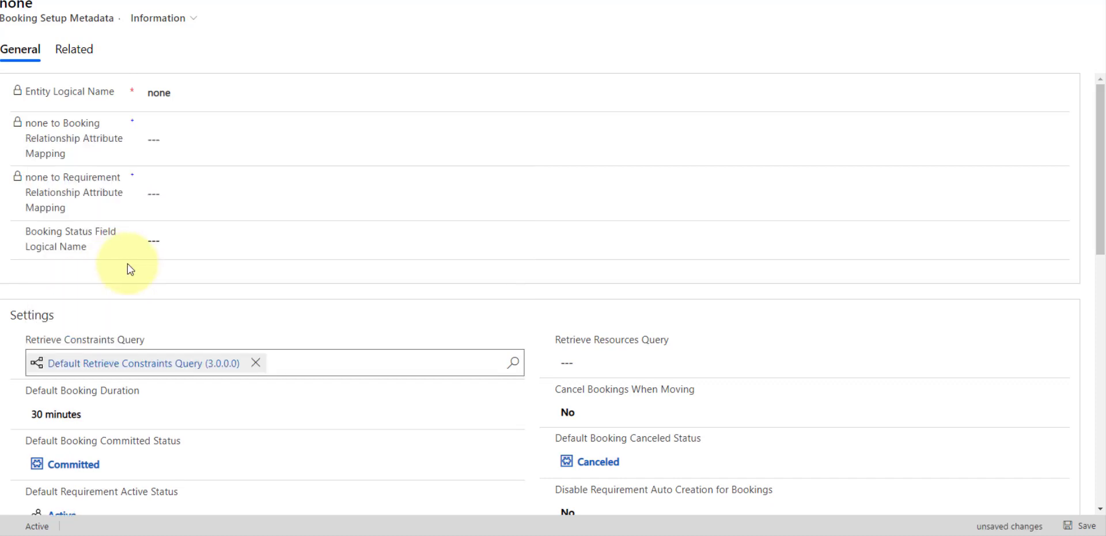
left_click(599, 363)
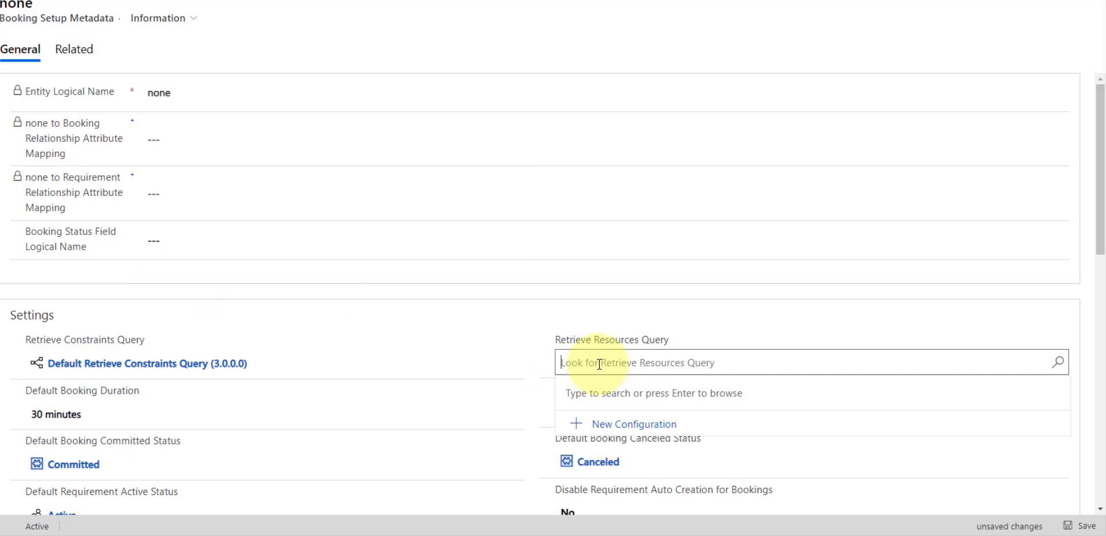
type("def")
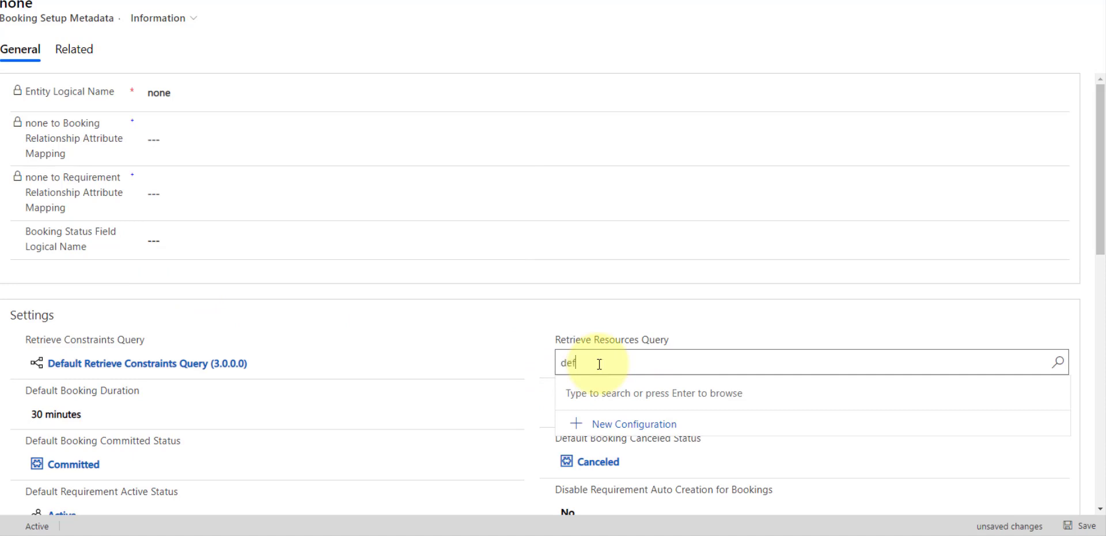
type("ault retrie")
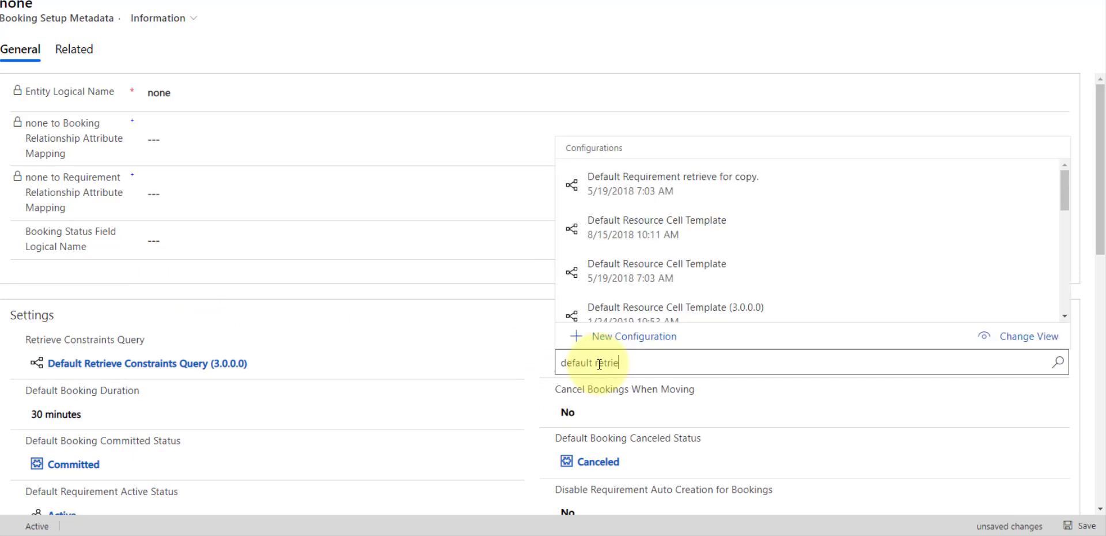
type("ve resouces ")
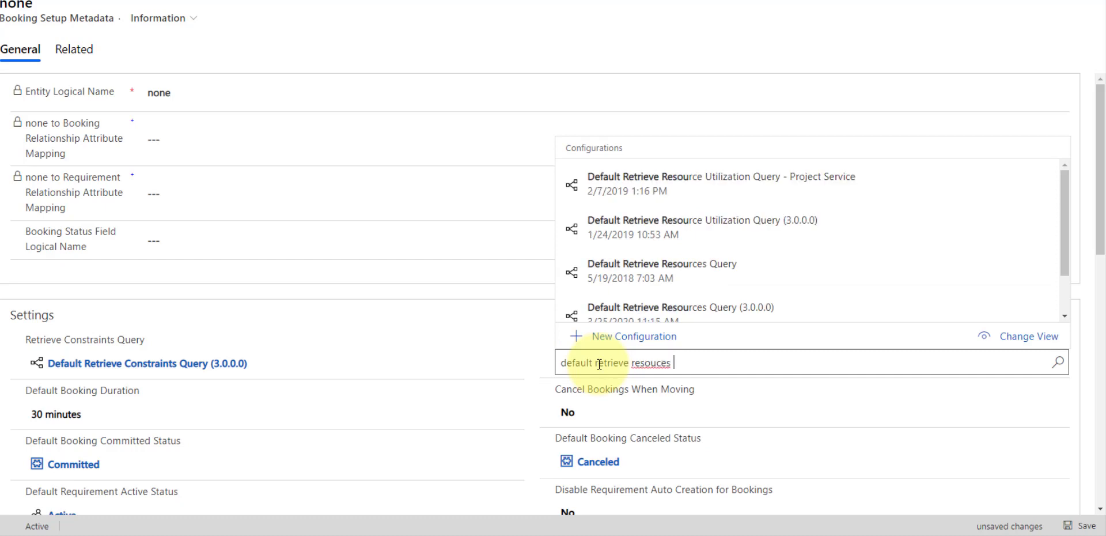
type("quer")
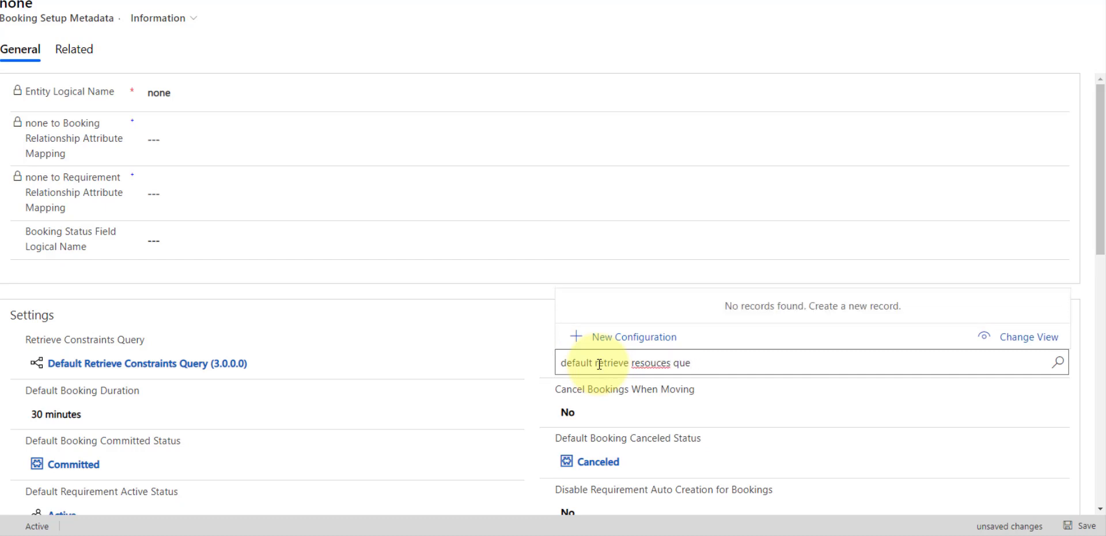
key("BackSpace")
key("BackSpace")
key("BackSpace")
key("BackSpace")
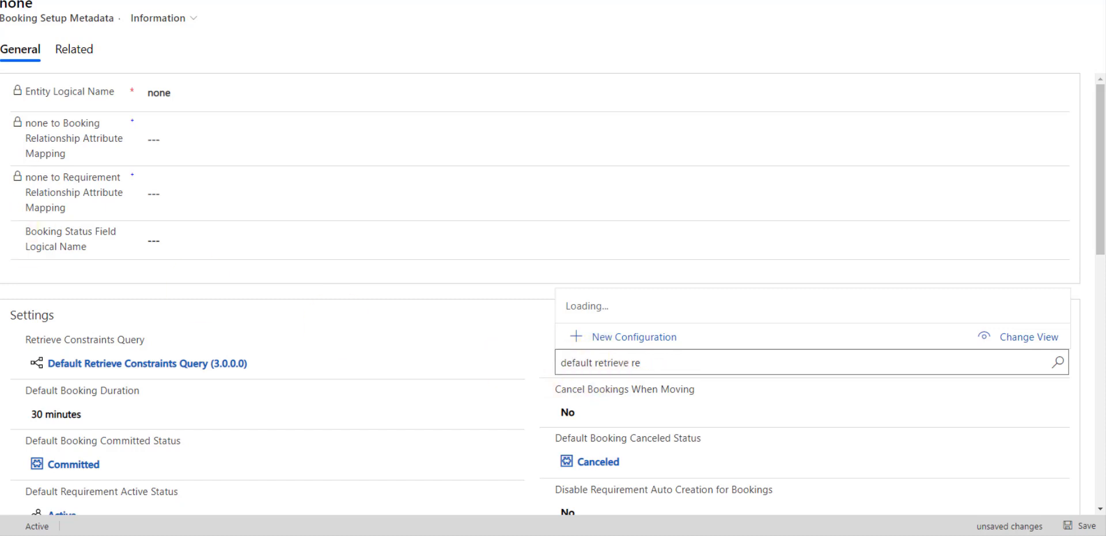
left_click(487, 392)
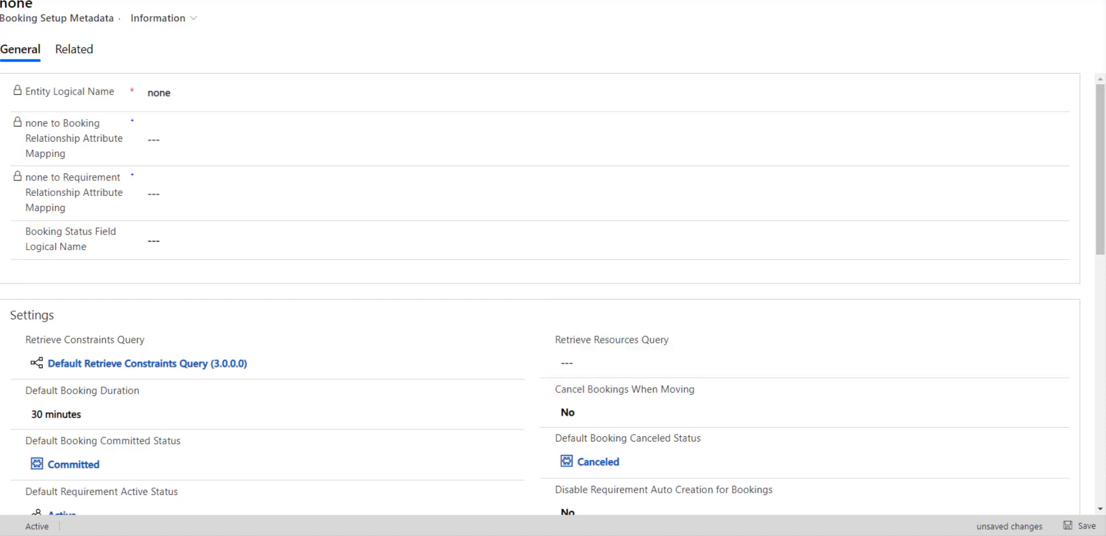
- Set Retrieve Resources Query to the Default Retrieve Resources Query (3.0.0.0) dated 3/25/2020 11:15 AM and save the record
left_click(642, 368)
type("Default")
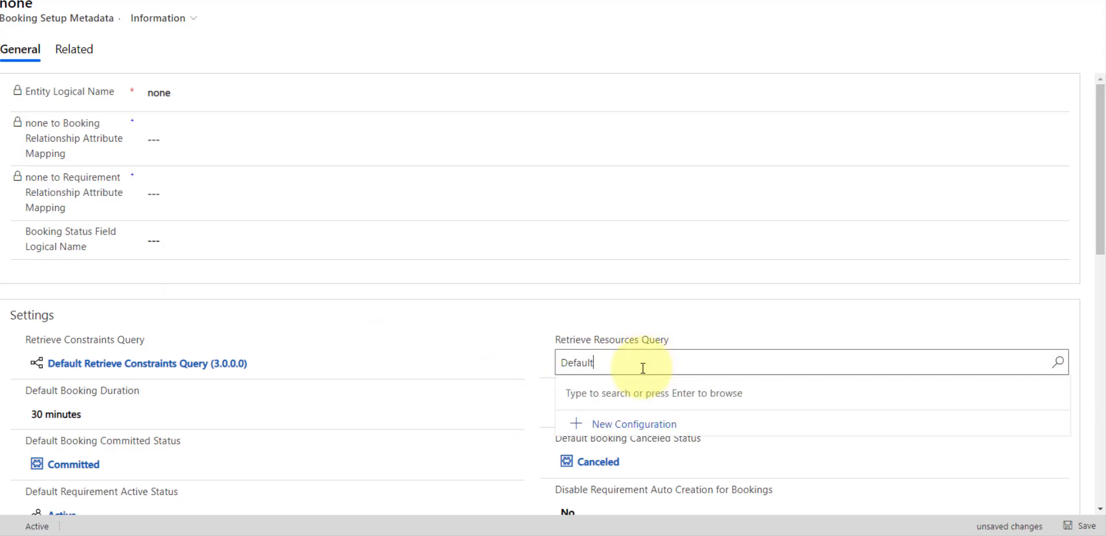
type(" retri")
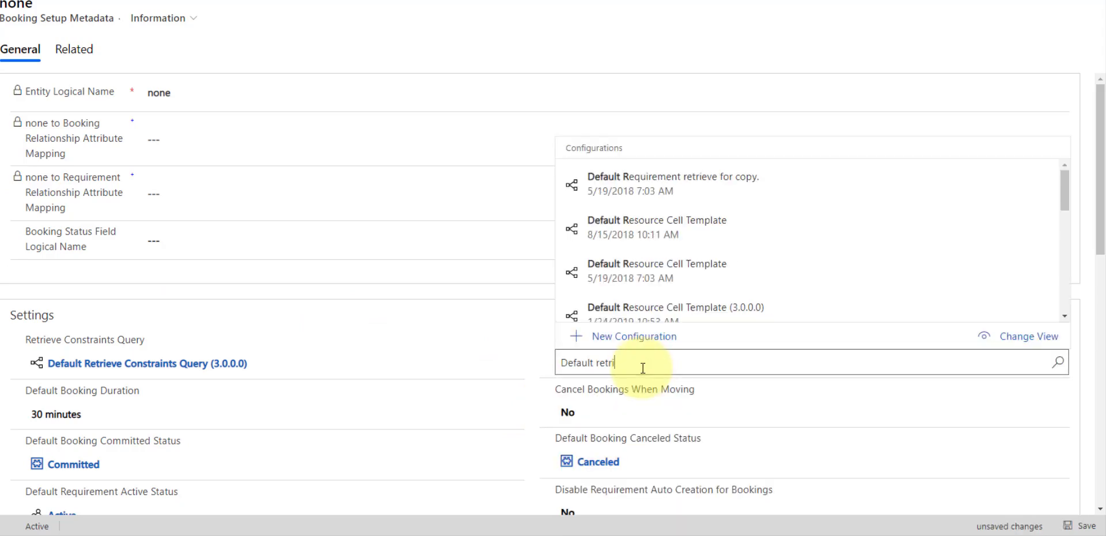
type("eve resourced")
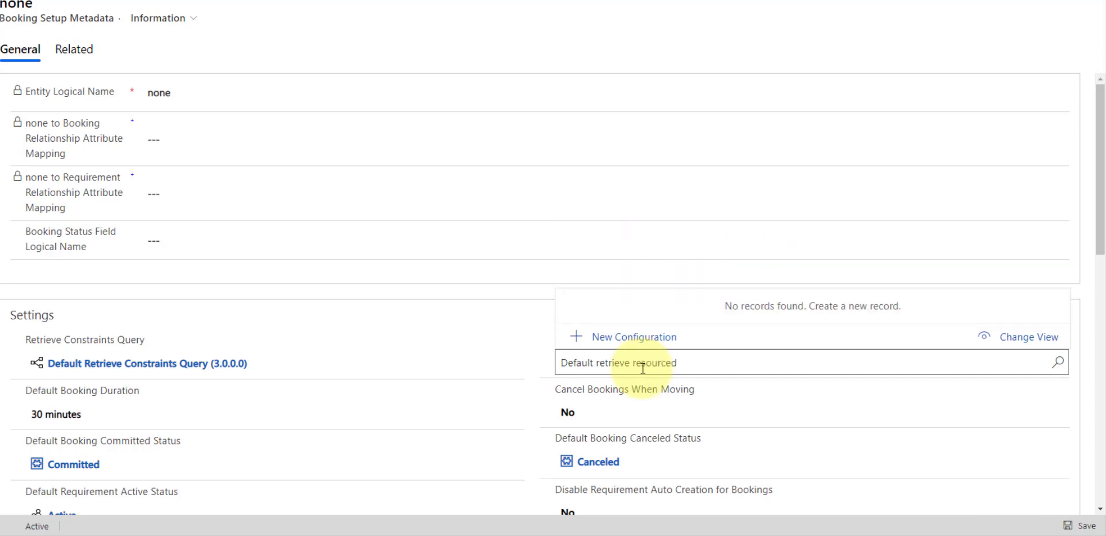
key("BackSpace")
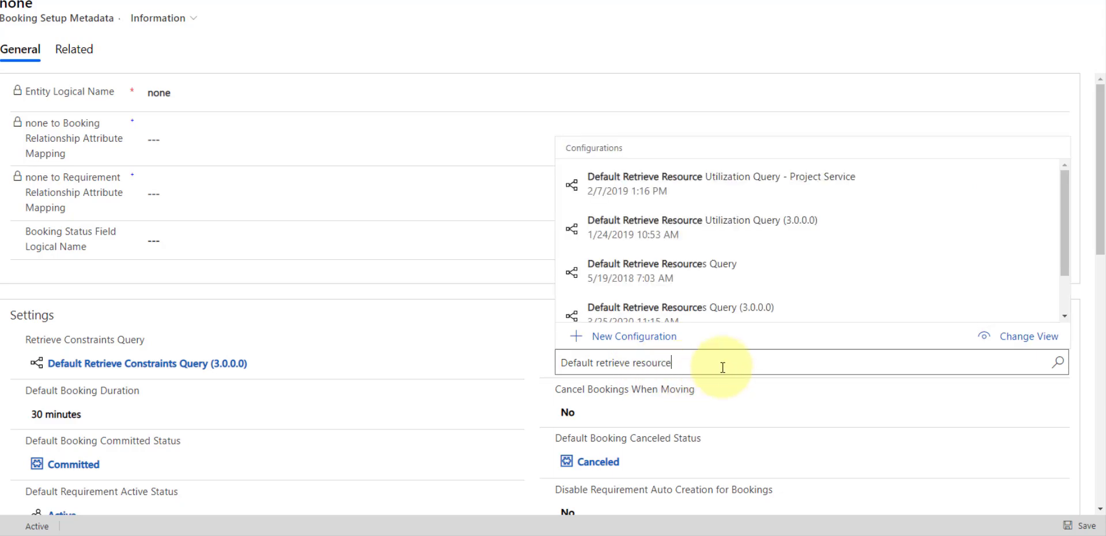
scroll(821, 235, "down", 1)
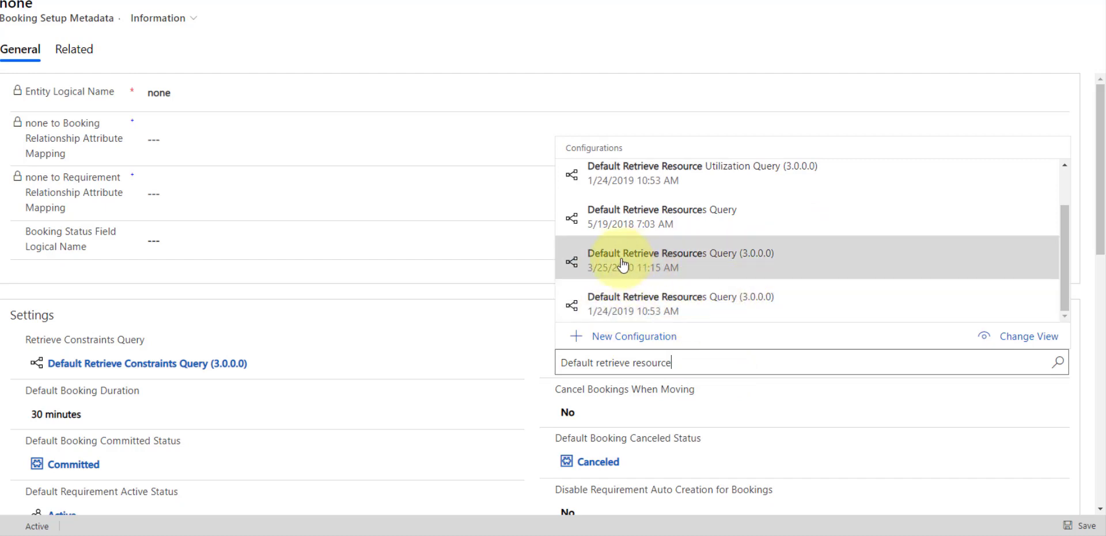
left_click(657, 260)
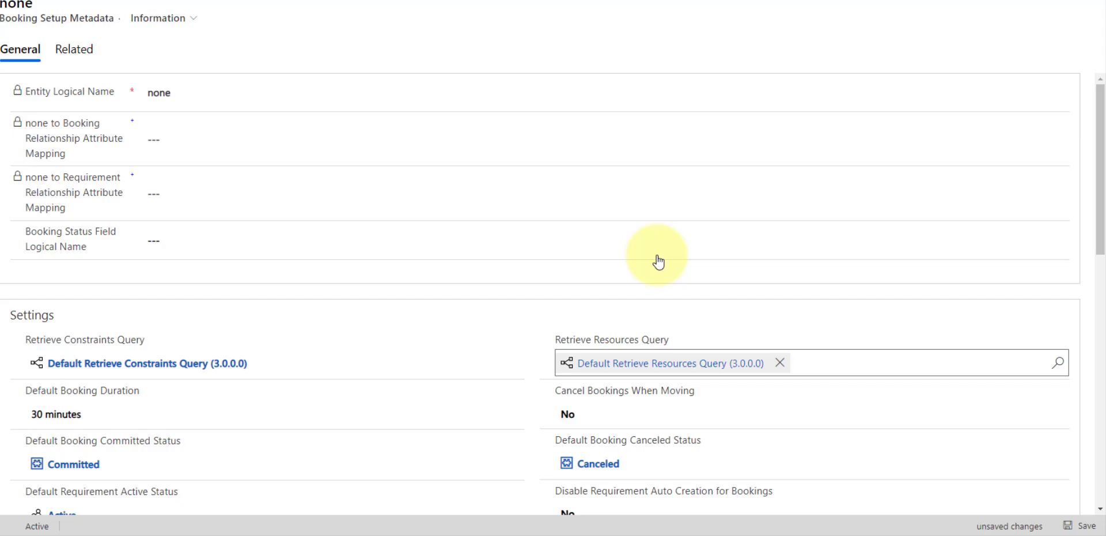
left_click(1081, 526)
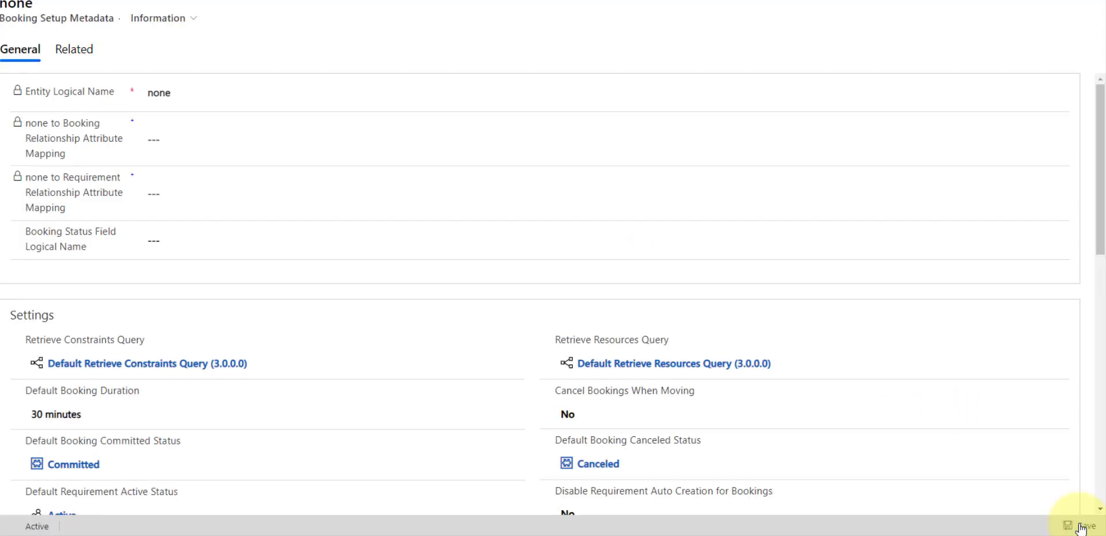
left_click(836, 463)
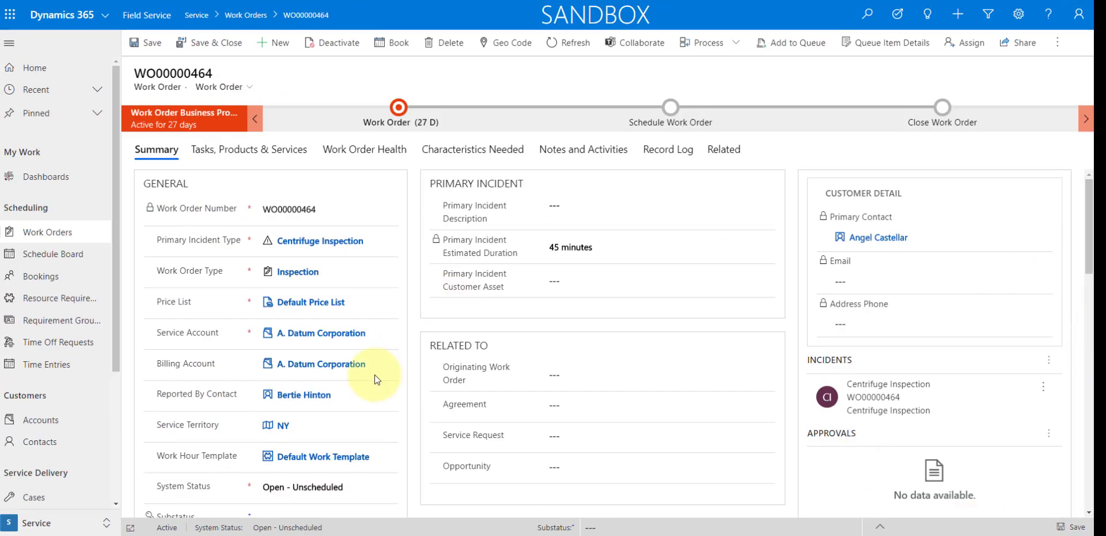
- Start booking the unscheduled Centrifuge Inspection work order and list the resources for the 8:30 AM - 9:15 AM slot
left_click(46, 14)
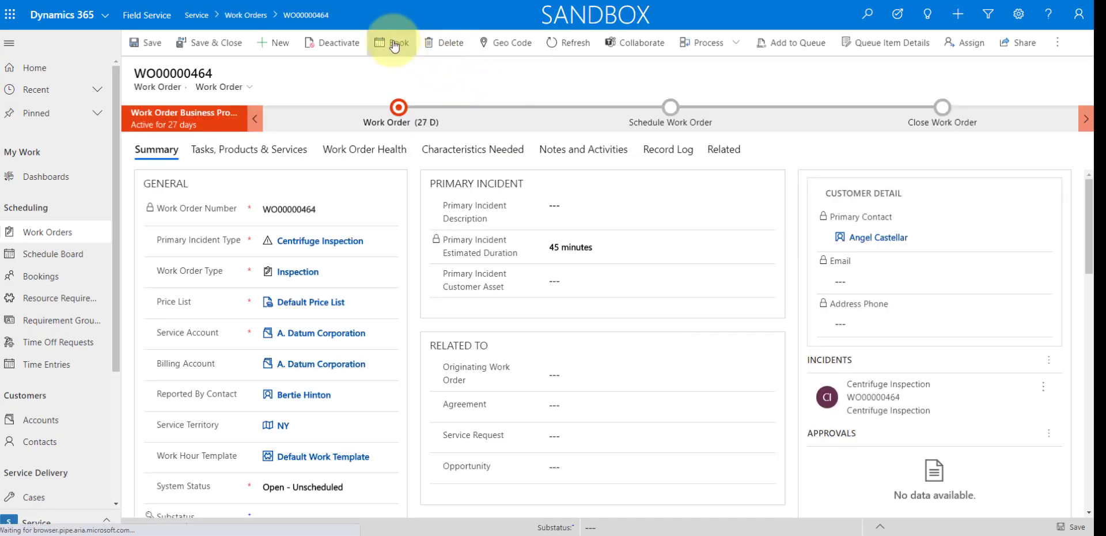
left_click(394, 44)
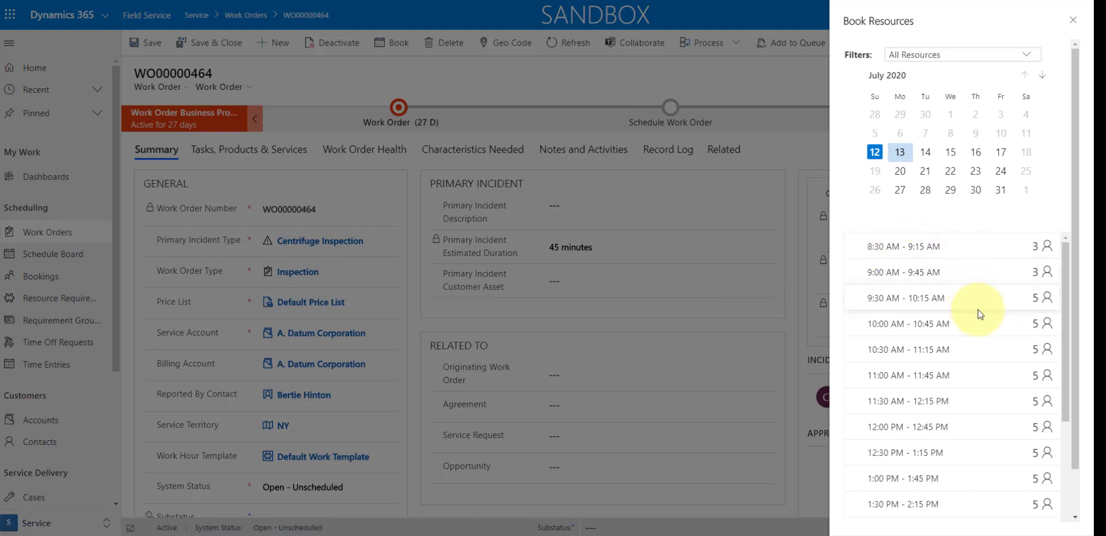
scroll(1044, 248, "down", 1)
left_click(1043, 244)
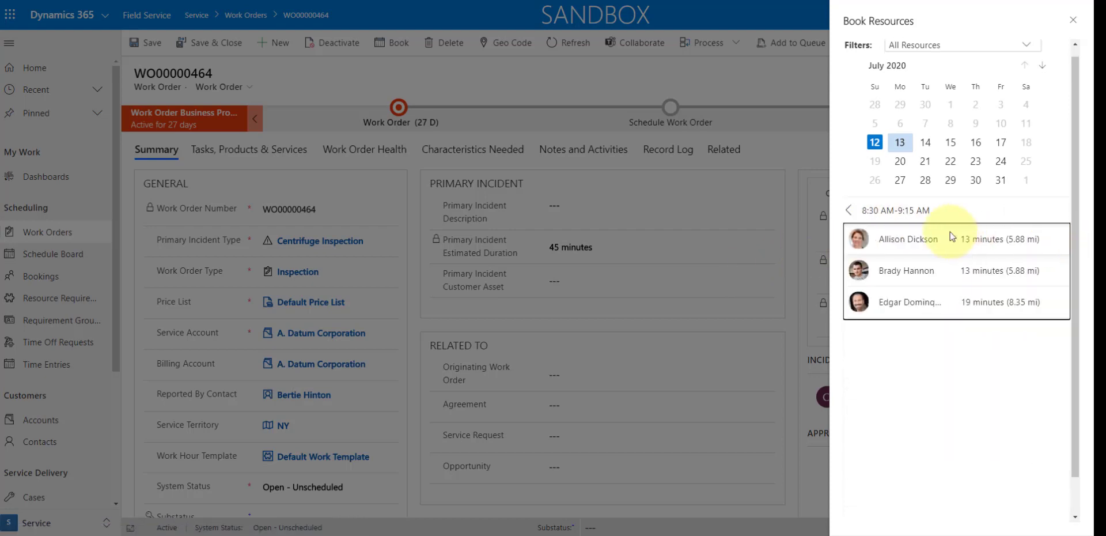